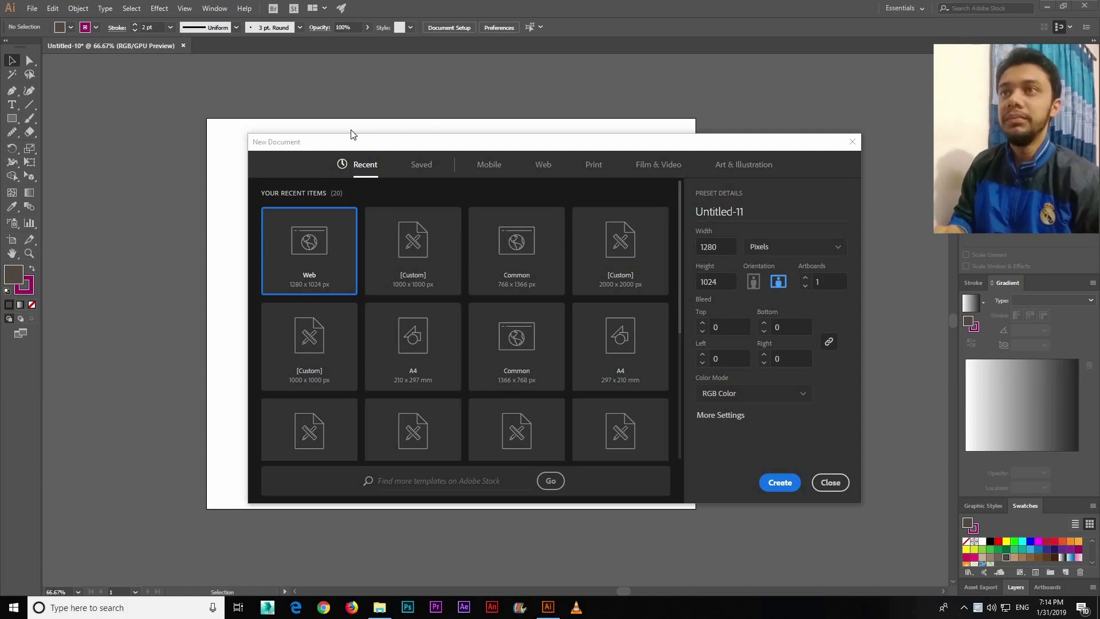
# Move the New Document dialog aside and close it without creating a document
pyautogui.moveTo(351, 142); pyautogui.dragTo(243, 126)
pyautogui.click(721, 467)
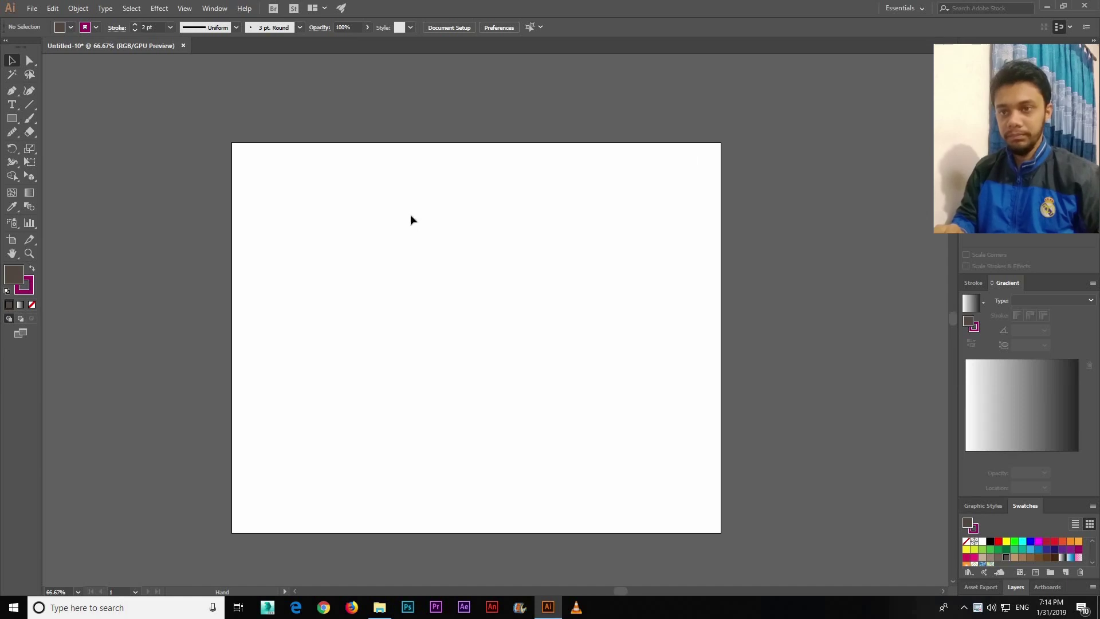
# Zoom the blank Untitled-10 artboard to 100% and nudge it into view
pyautogui.hotkey('ctrl', '1')
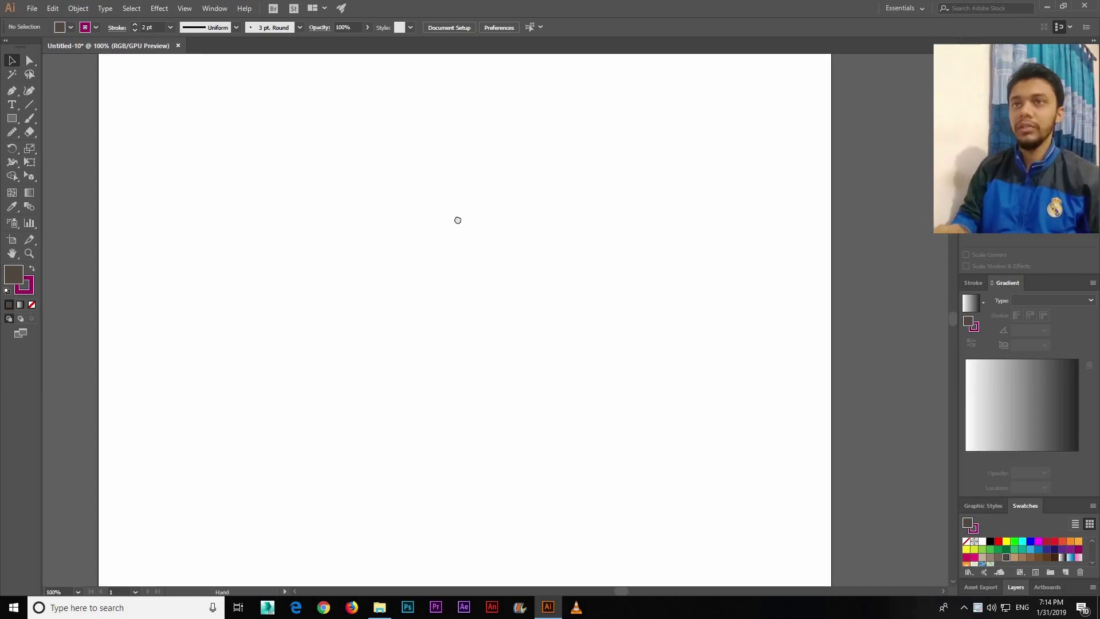
pyautogui.moveTo(419, 214); pyautogui.dragTo(461, 218)
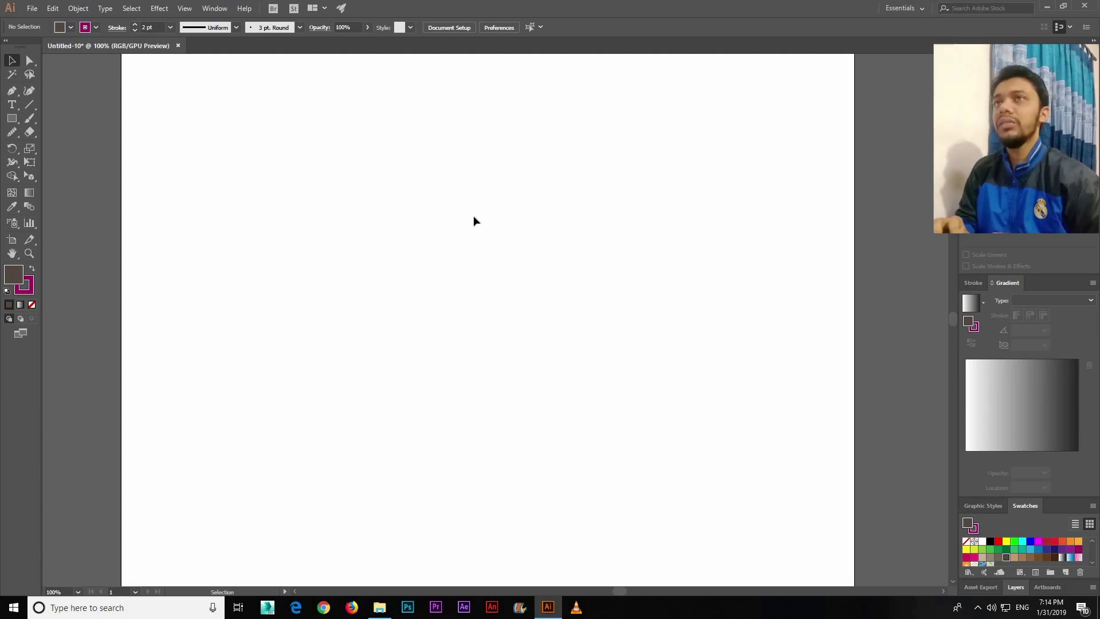
pyautogui.scroll(1, 473, 222)
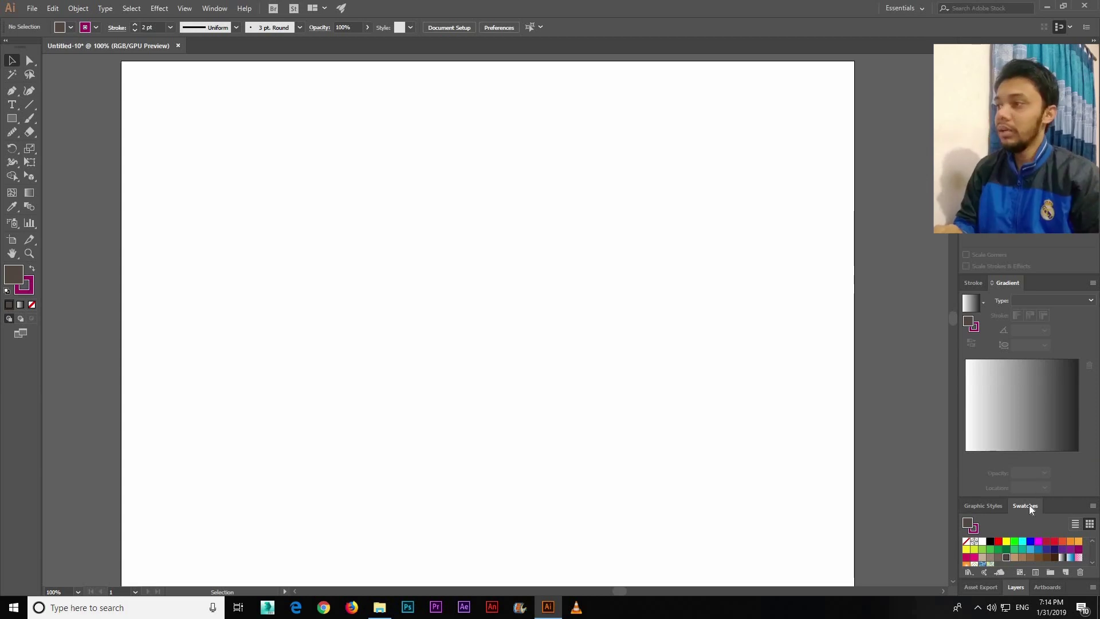
# Pull the Swatches panel out of the dock to float over the canvas
pyautogui.moveTo(1029, 505); pyautogui.dragTo(784, 64)
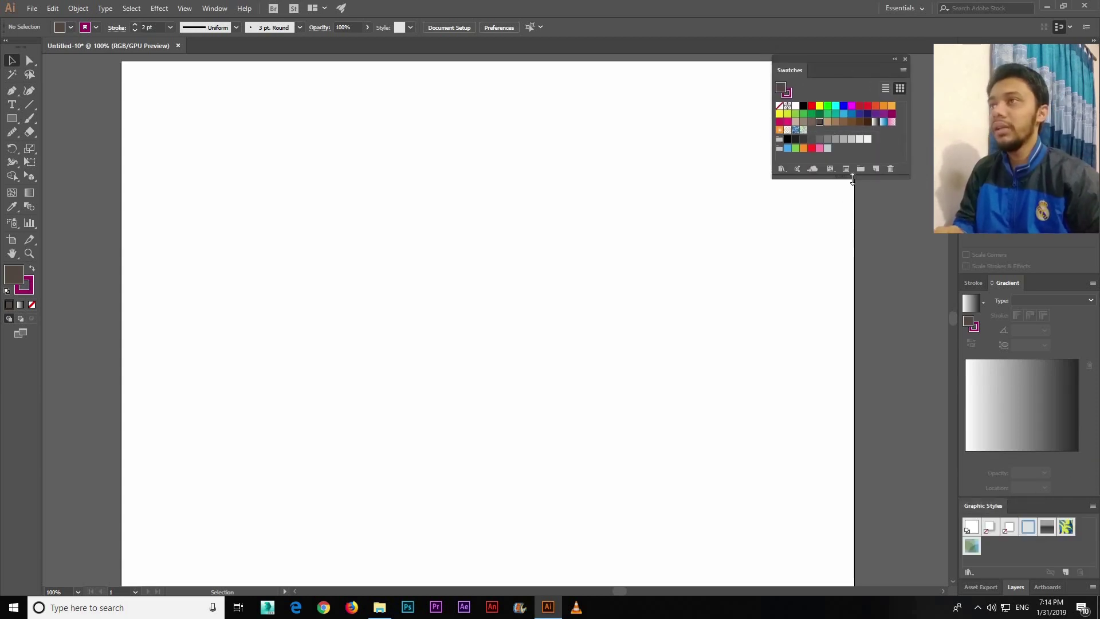
pyautogui.click(206, 12)
pyautogui.click(791, 71)
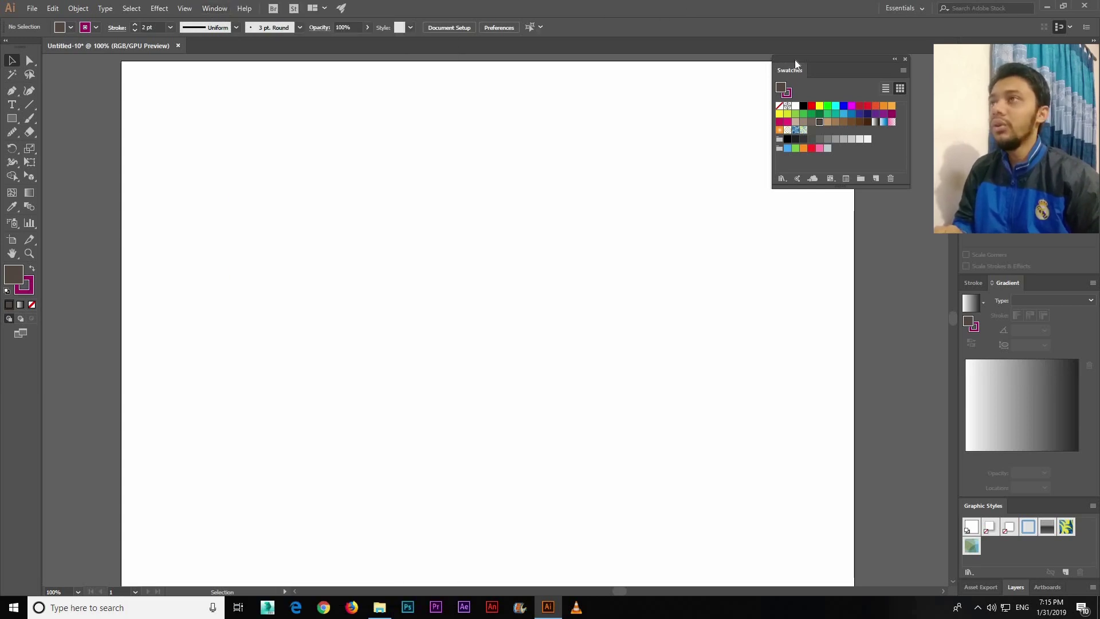
pyautogui.moveTo(794, 60); pyautogui.dragTo(792, 59)
# Open the Basic Graphics_Dots pattern library and float it over the canvas
pyautogui.click(778, 179)
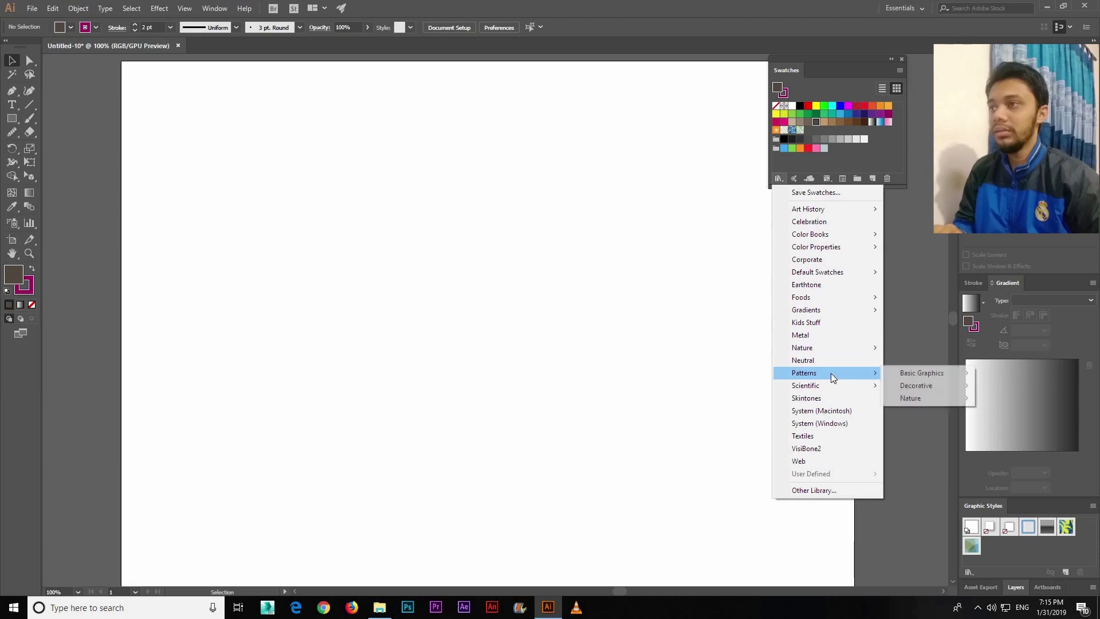
pyautogui.moveTo(803, 372)
pyautogui.moveTo(921, 372)
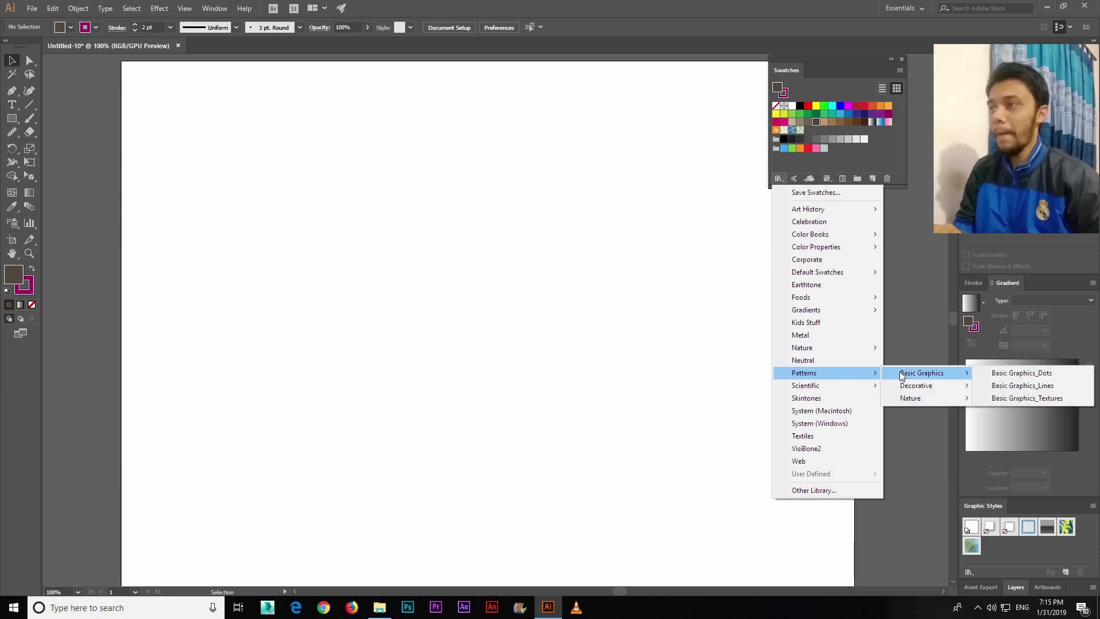
pyautogui.click(995, 375)
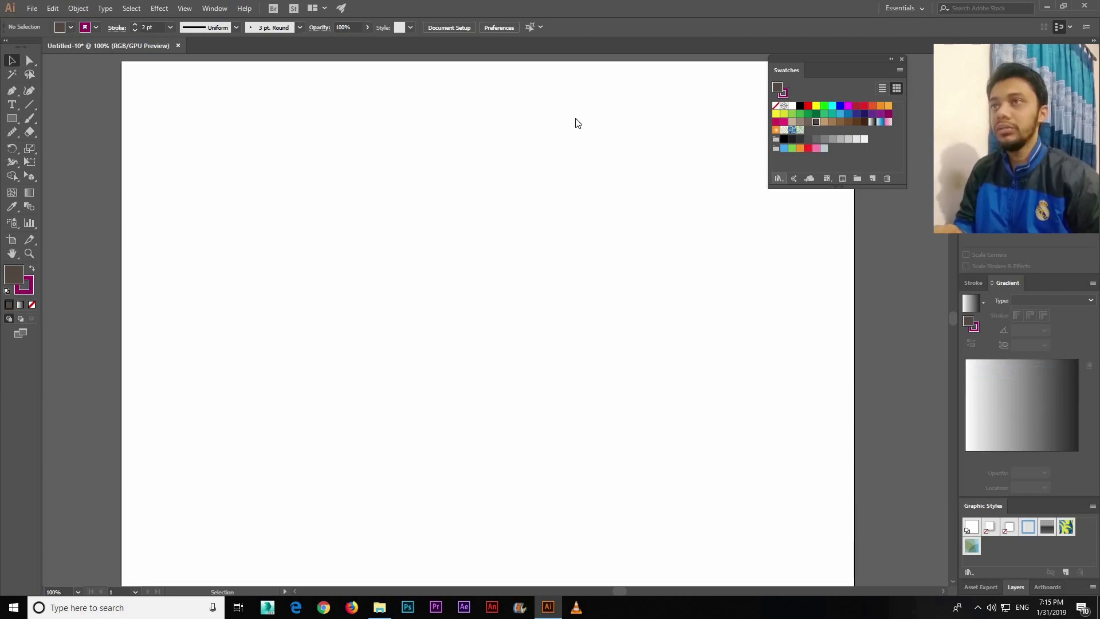
pyautogui.moveTo(825, 201)
pyautogui.mouseDown()
pyautogui.moveTo(635, 90)
pyautogui.moveTo(678, 81)
pyautogui.mouseUp()
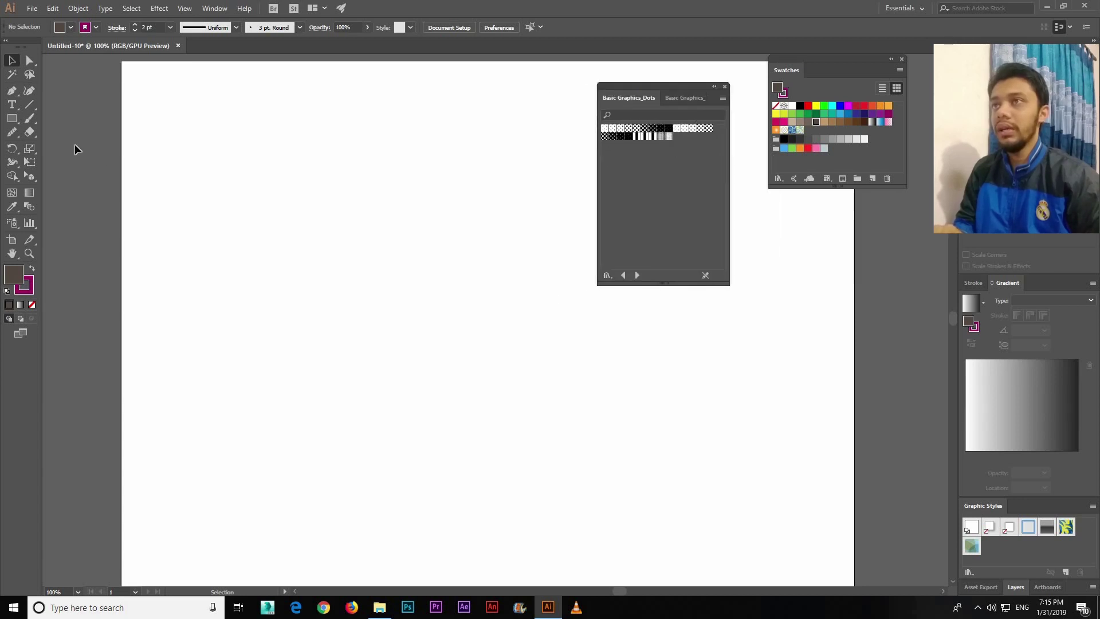
# Draw a tall rectangle and try several Basic Graphics_Dots pattern fills on it
pyautogui.moveTo(264, 162); pyautogui.dragTo(433, 465)
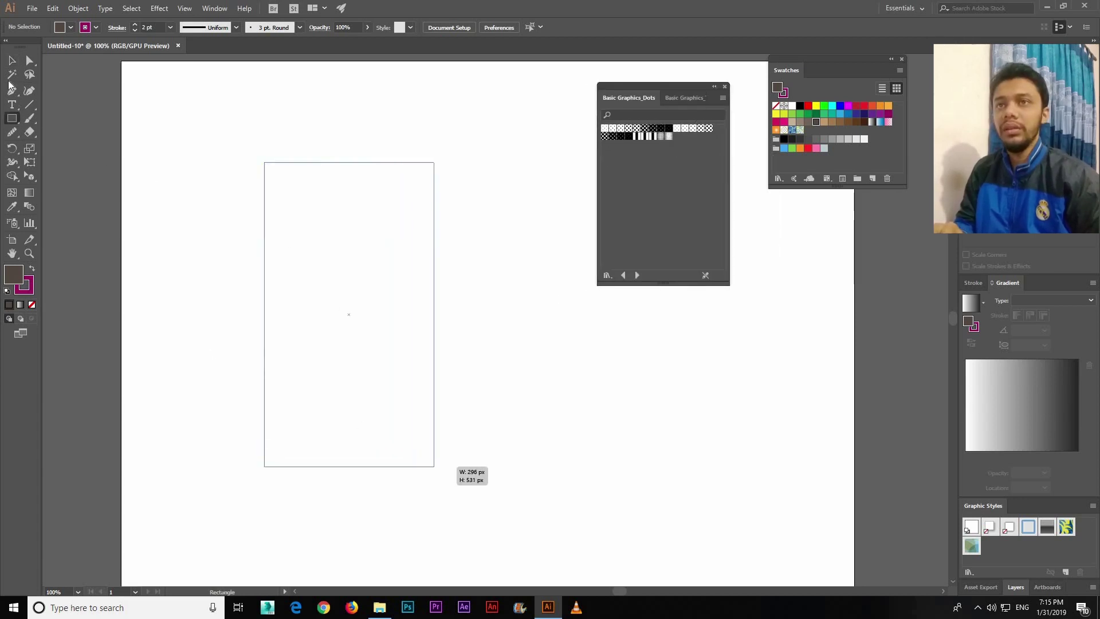
pyautogui.press('v')
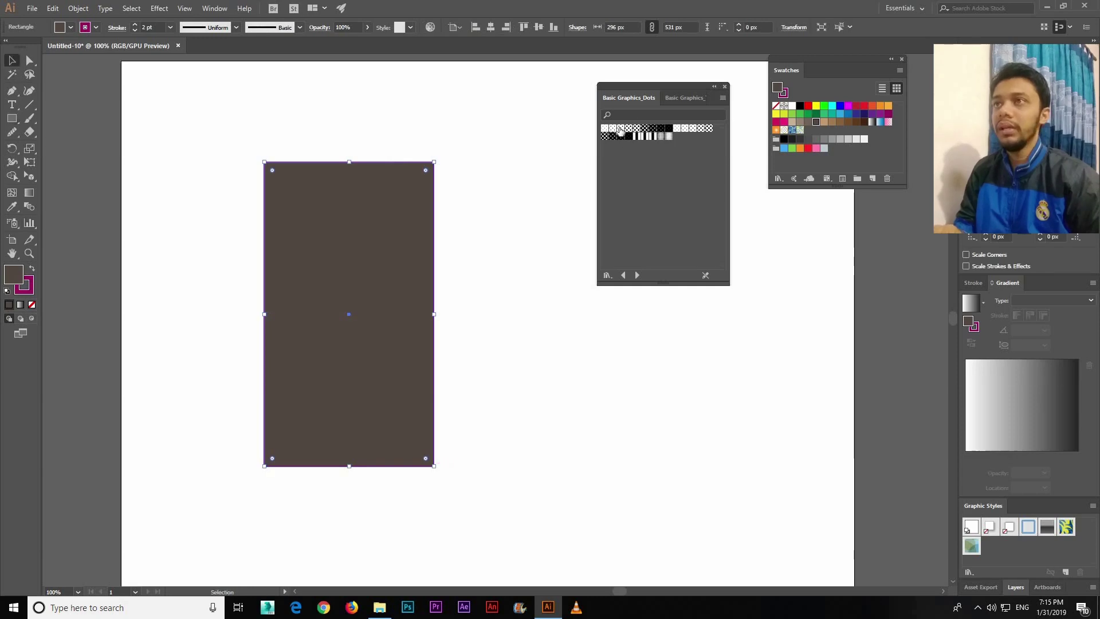
pyautogui.click(620, 129)
pyautogui.click(636, 128)
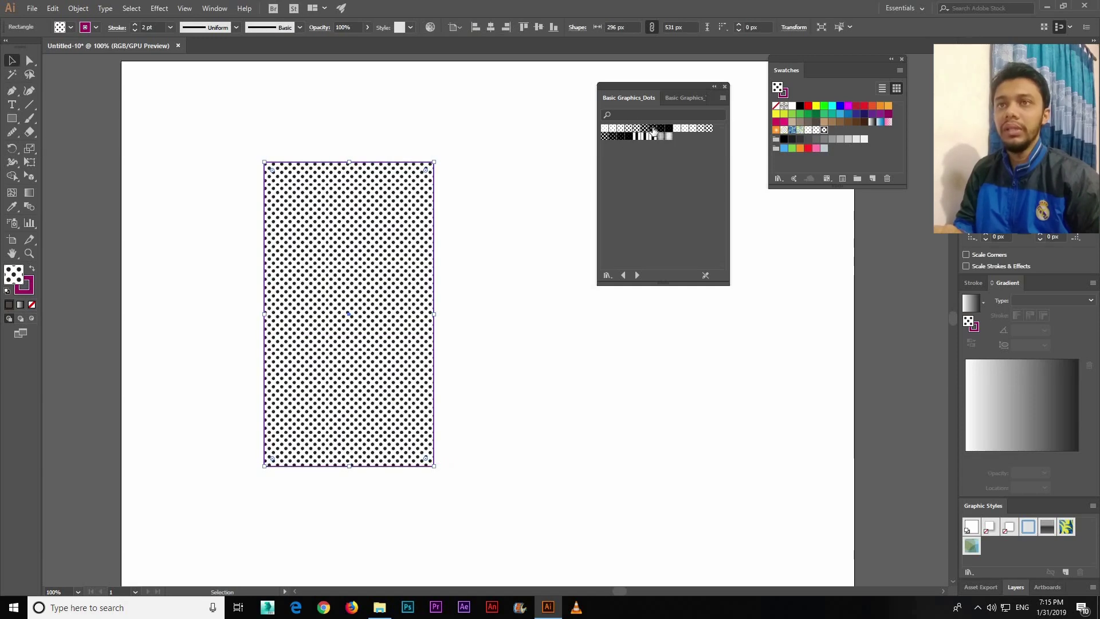
pyautogui.click(665, 130)
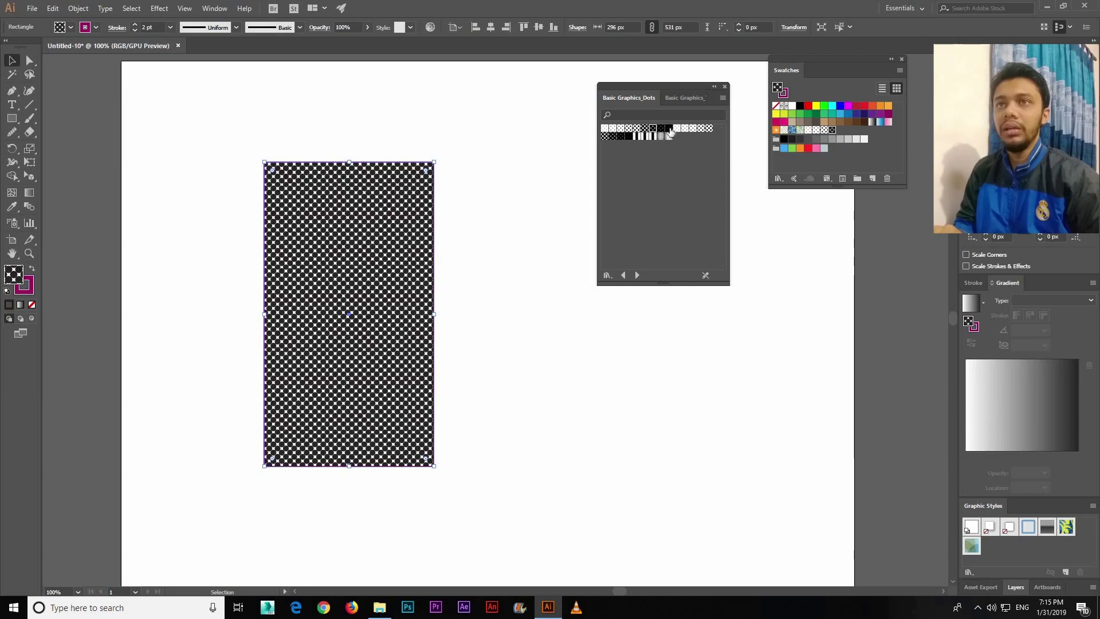
pyautogui.click(699, 131)
pyautogui.click(635, 136)
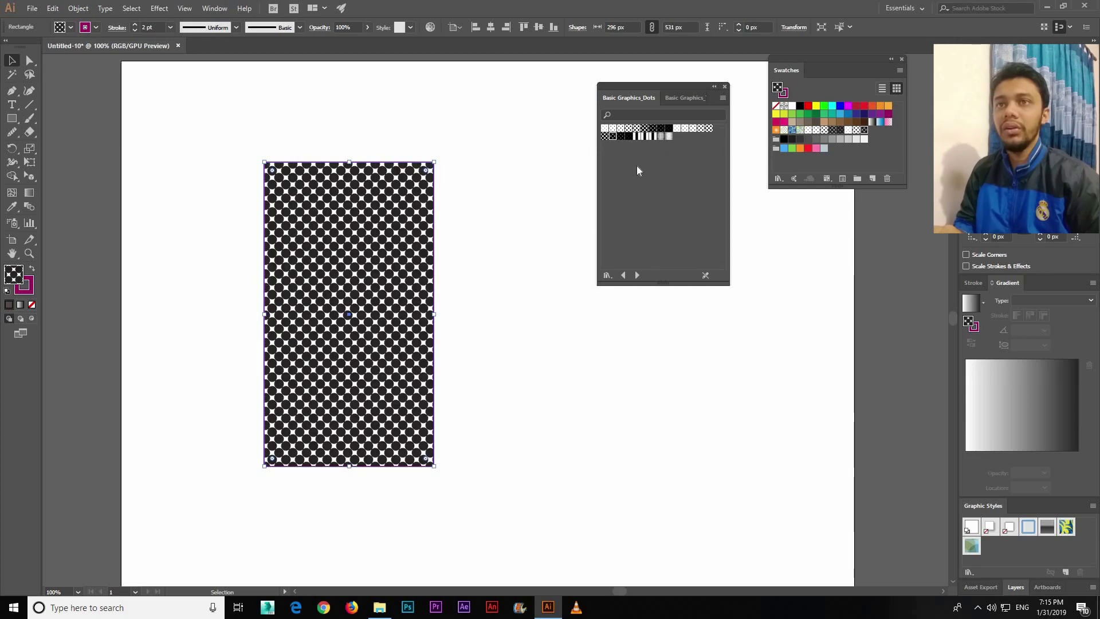
pyautogui.click(637, 136)
# Try horizontal, vertical, grid and dense line fills from Basic Graphics_Lines
pyautogui.click(638, 274)
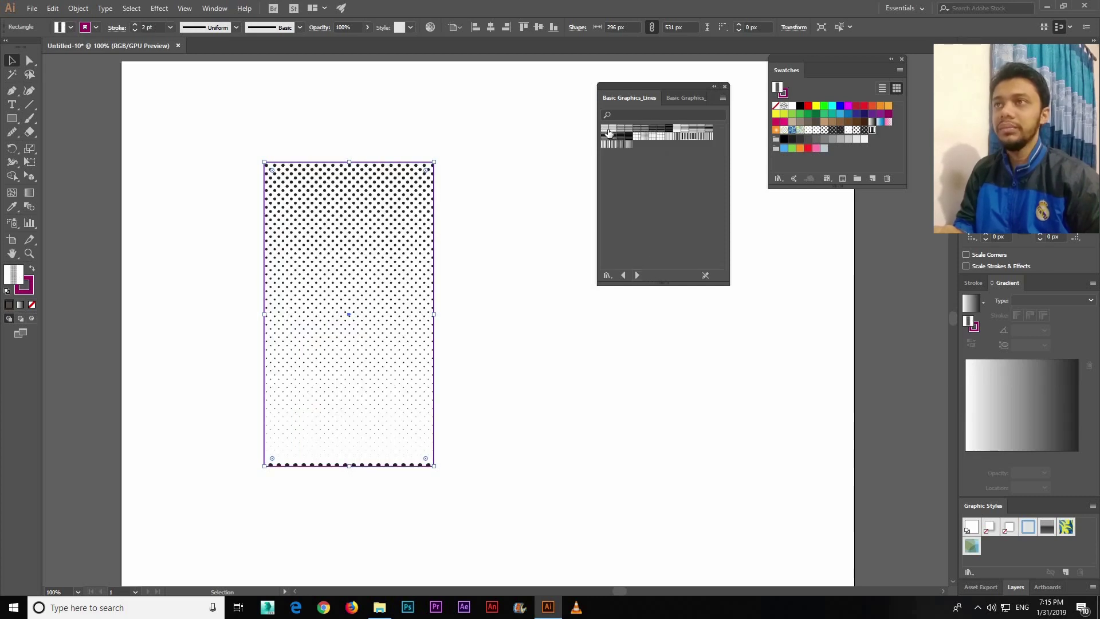
pyautogui.click(625, 135)
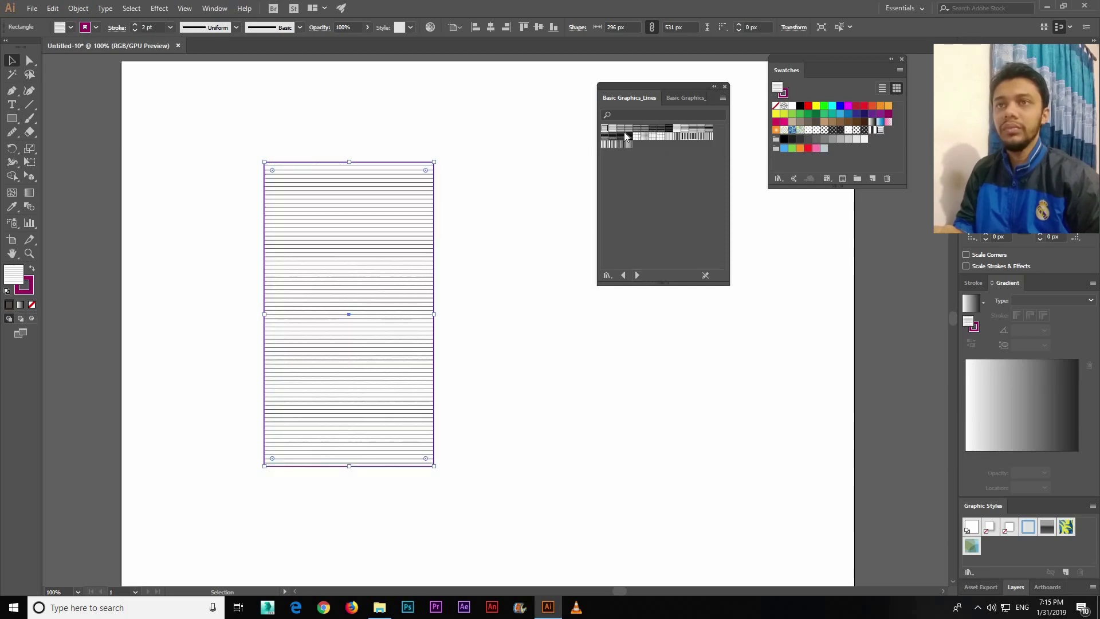
pyautogui.click(666, 137)
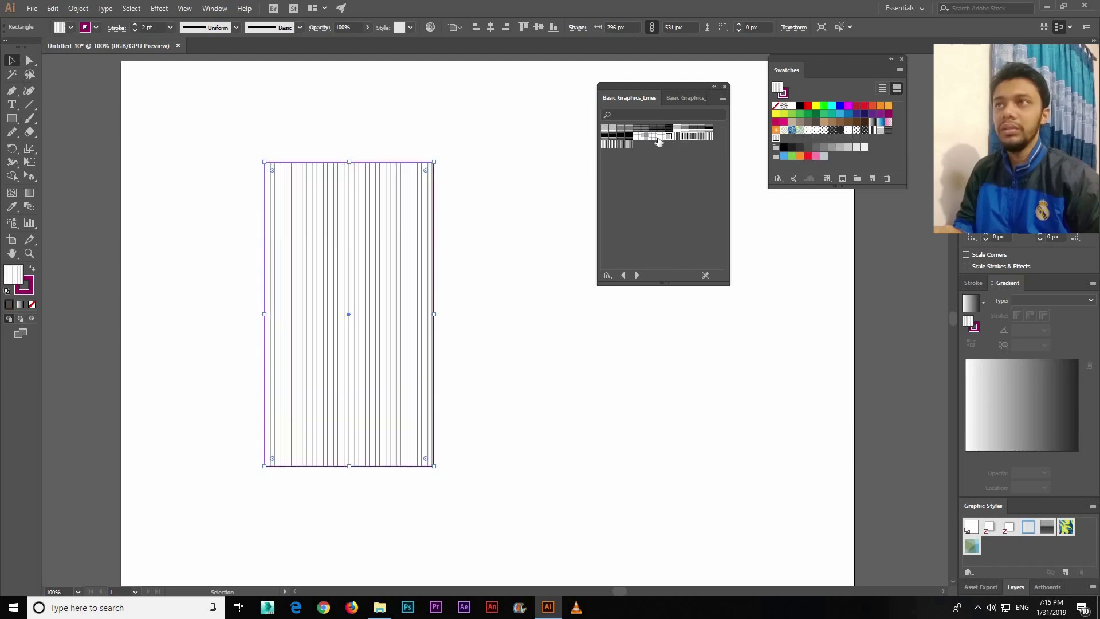
pyautogui.click(678, 136)
pyautogui.click(612, 145)
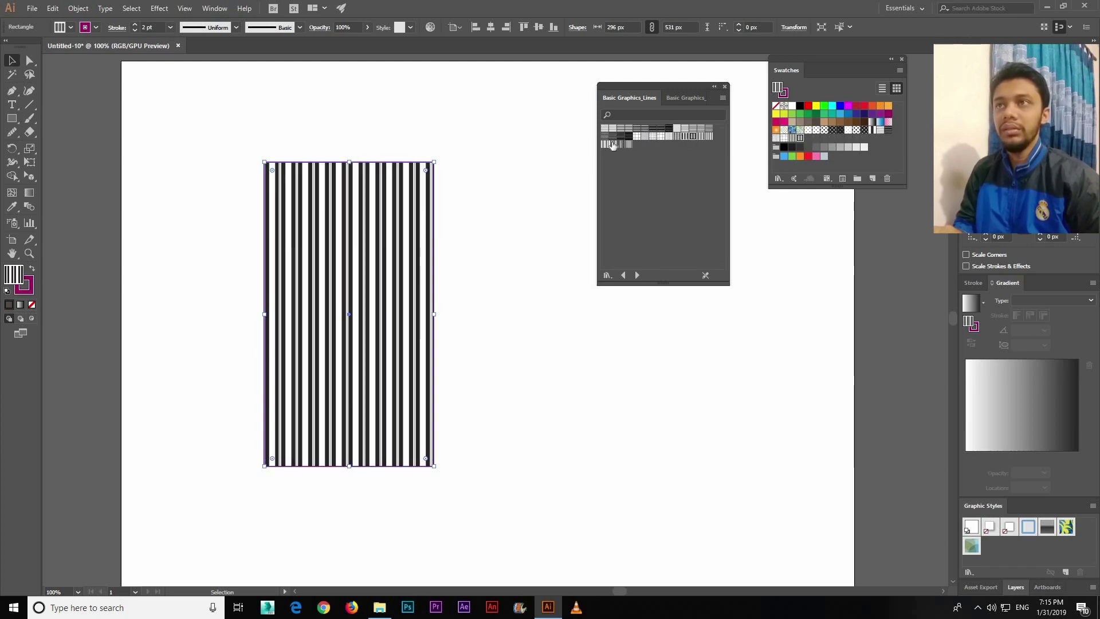
pyautogui.click(620, 144)
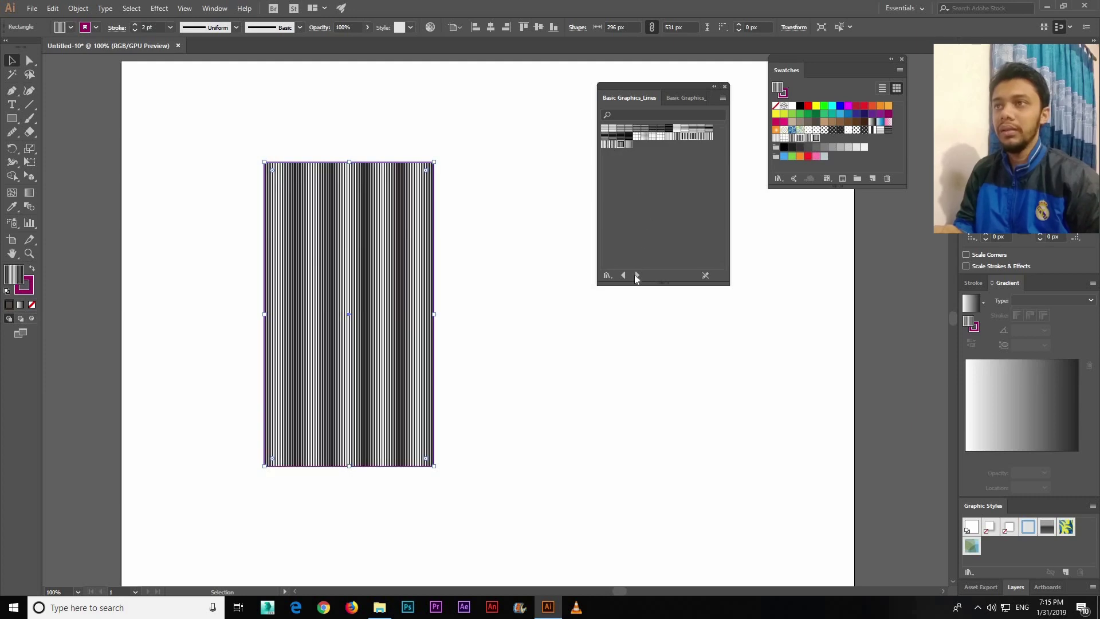
# Try squiggly, crosshatch and horizontal-line fills from Basic Graphics_Textures
pyautogui.click(636, 275)
pyautogui.click(604, 138)
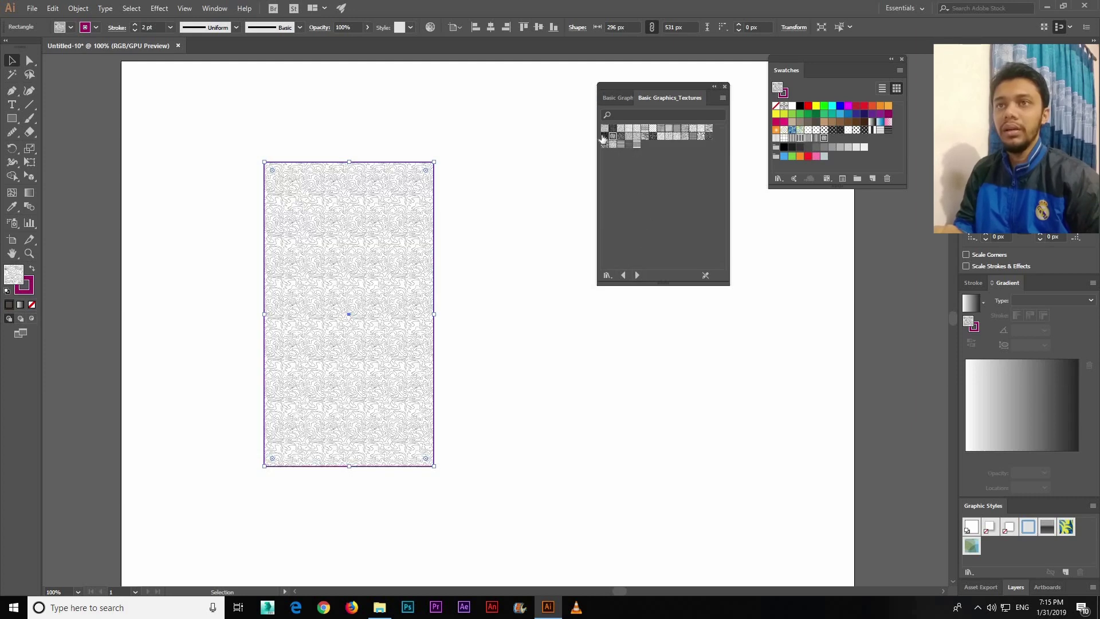
pyautogui.click(609, 136)
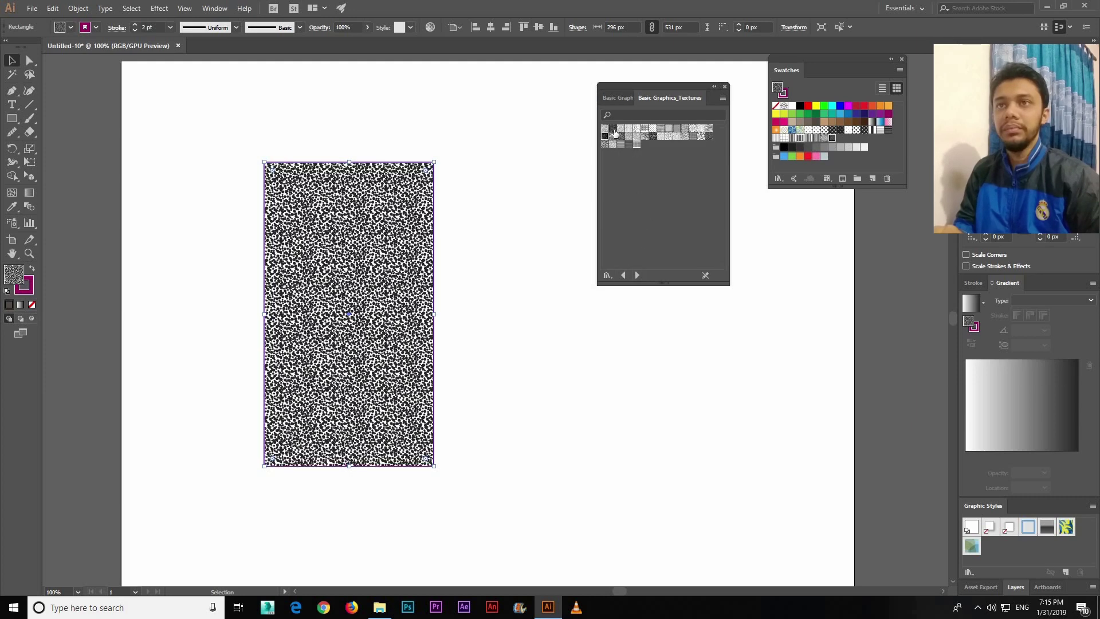
pyautogui.click(676, 137)
pyautogui.click(636, 144)
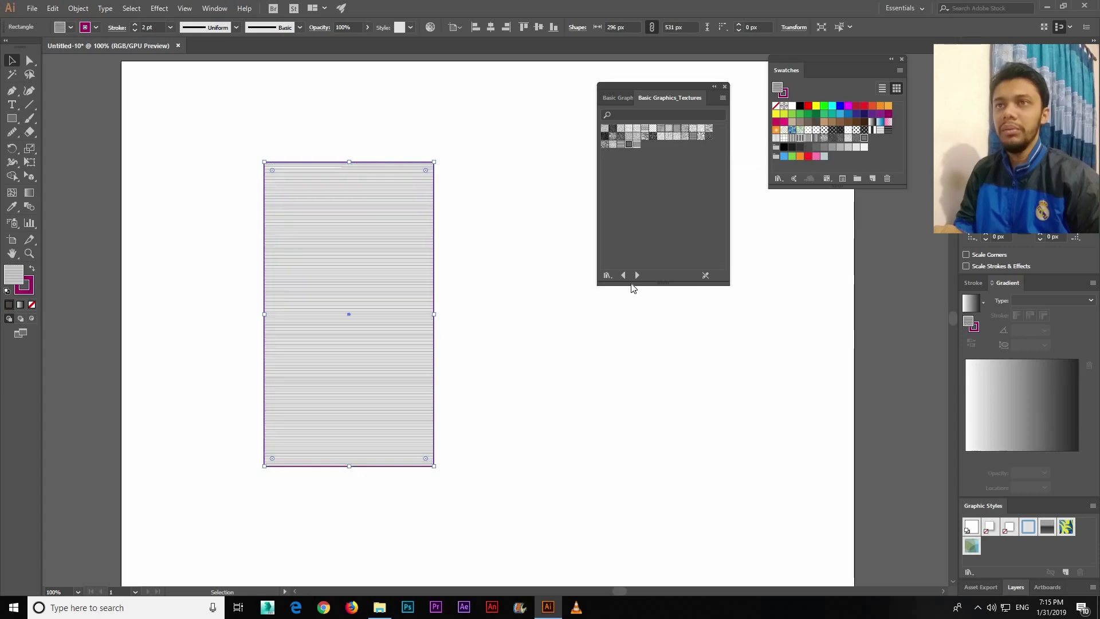
pyautogui.click(637, 275)
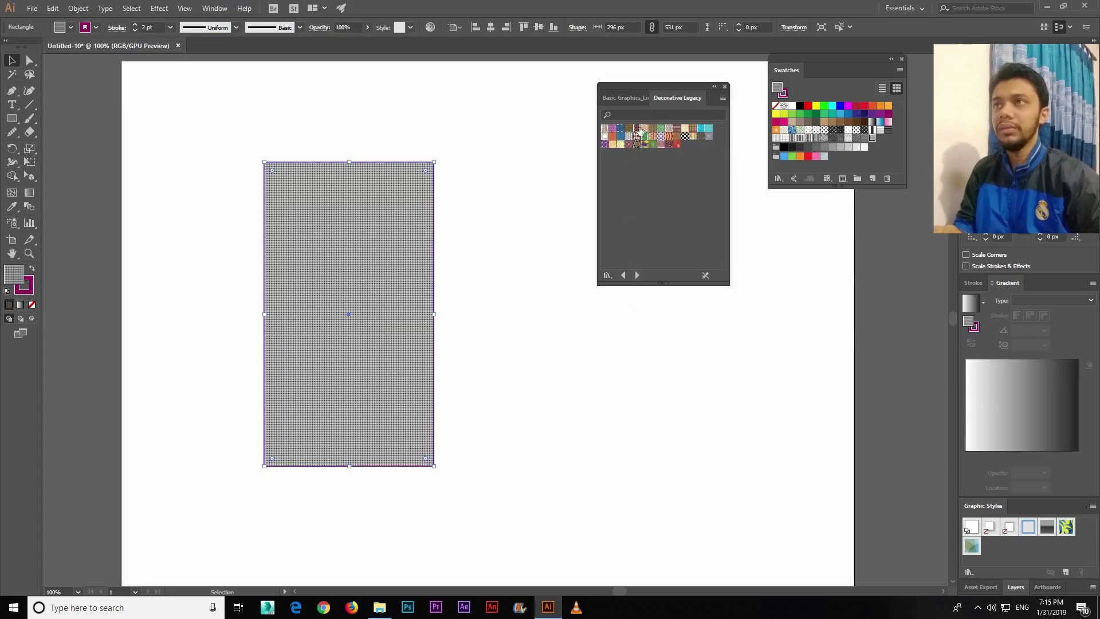
# Try Decorative Legacy fills: interlocking circles, octagons, hexagons, checkerboard and green grid
pyautogui.click(637, 129)
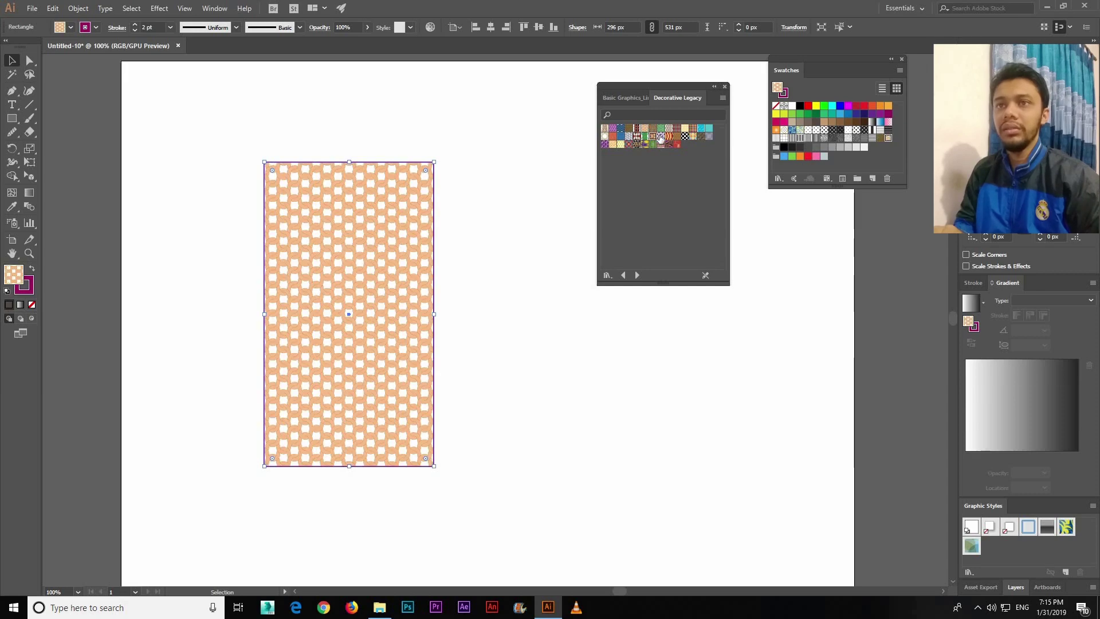
pyautogui.click(669, 136)
pyautogui.click(666, 136)
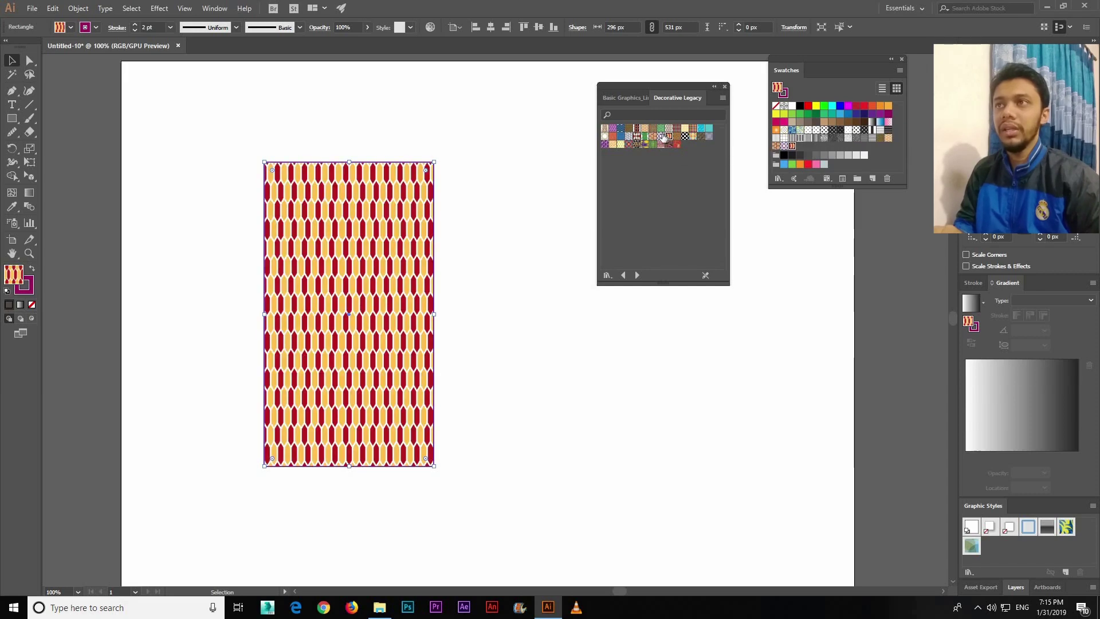
pyautogui.click(680, 136)
pyautogui.click(686, 136)
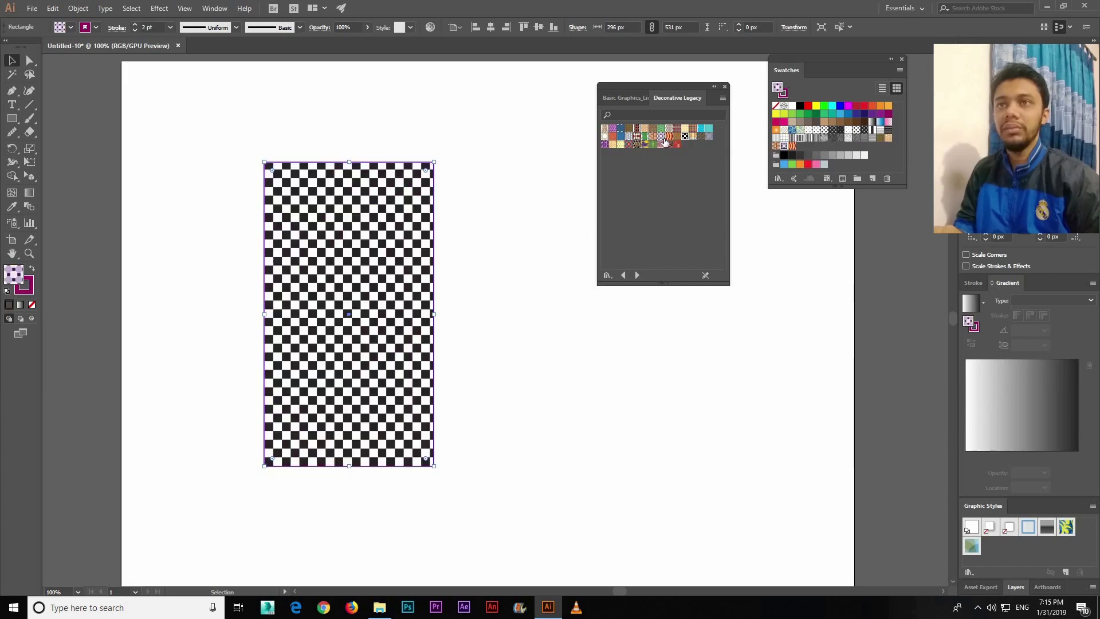
pyautogui.click(652, 144)
# Try Vonster damask, flame, swirl and flower patterns, then delete the test rectangle
pyautogui.click(637, 275)
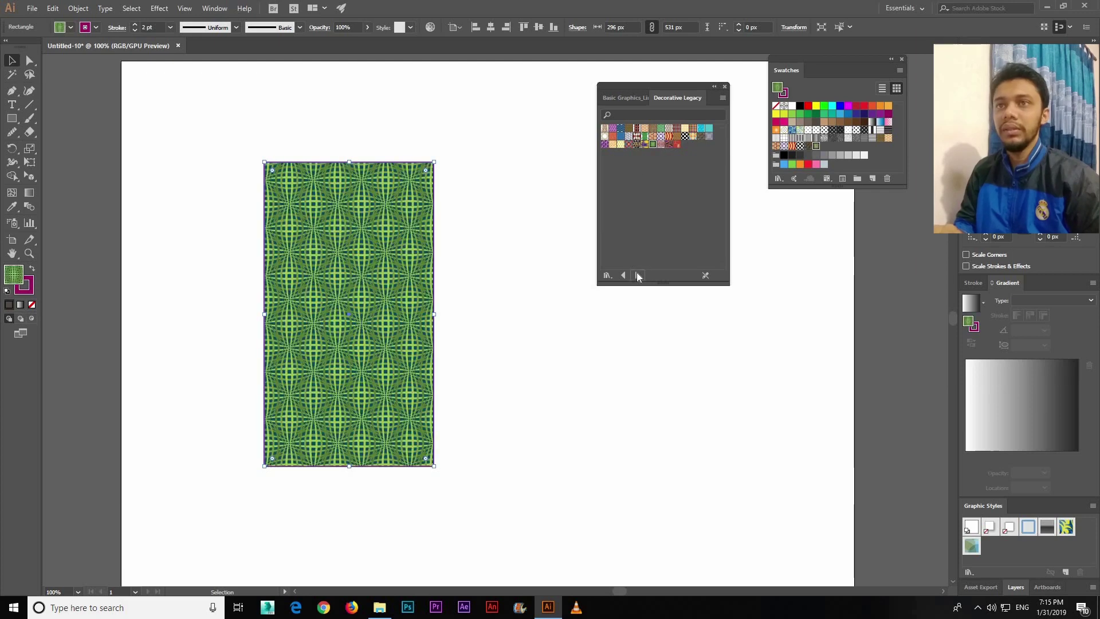
pyautogui.click(636, 128)
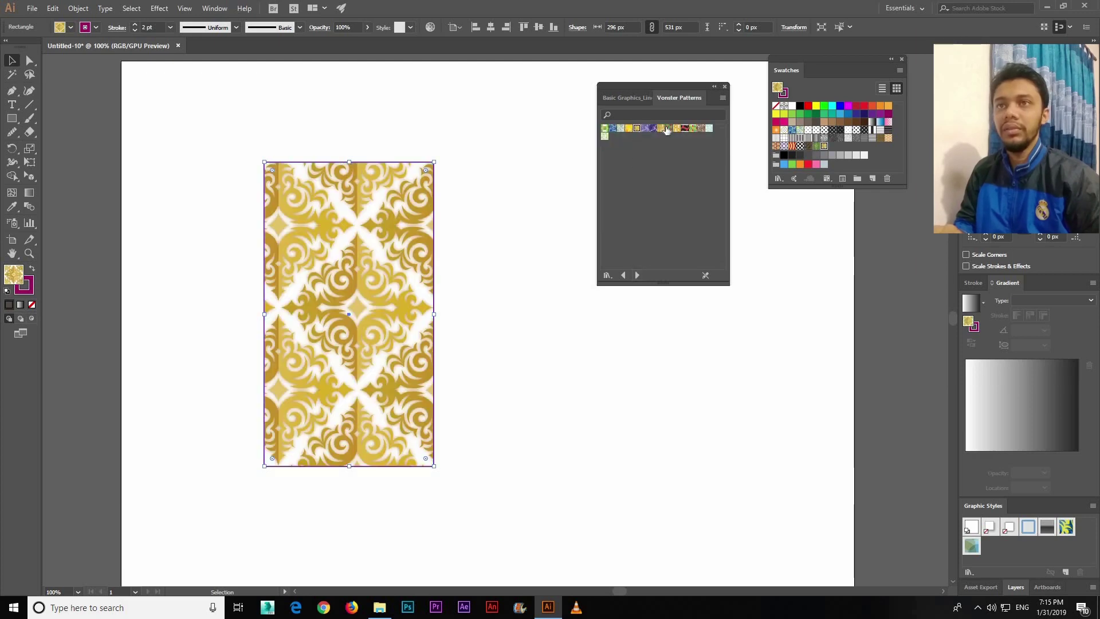
pyautogui.click(629, 129)
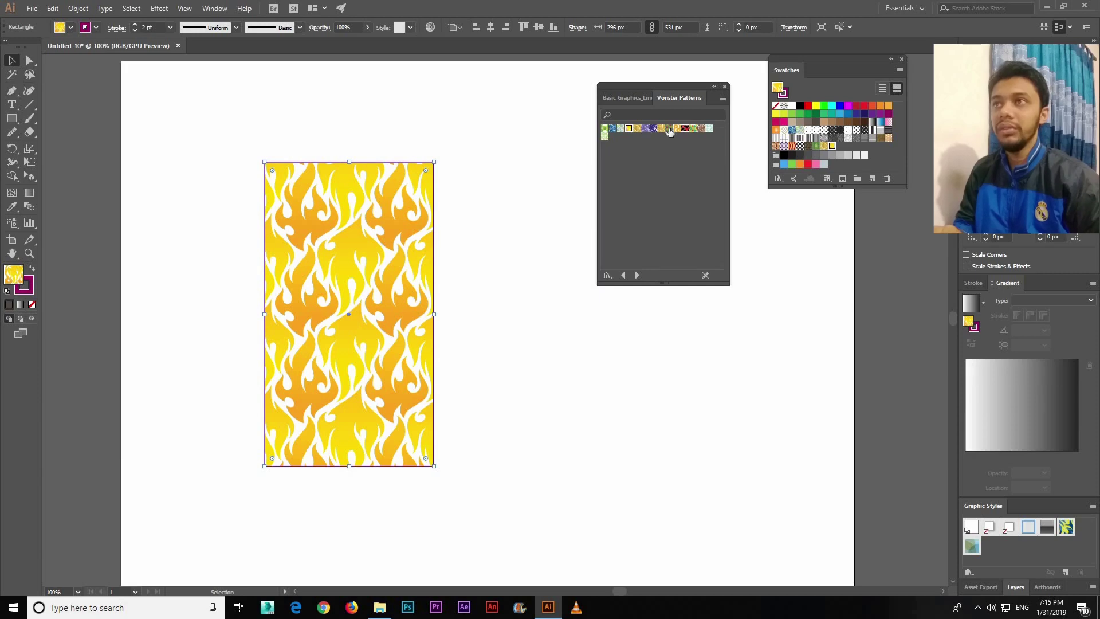
pyautogui.click(669, 128)
pyautogui.click(692, 128)
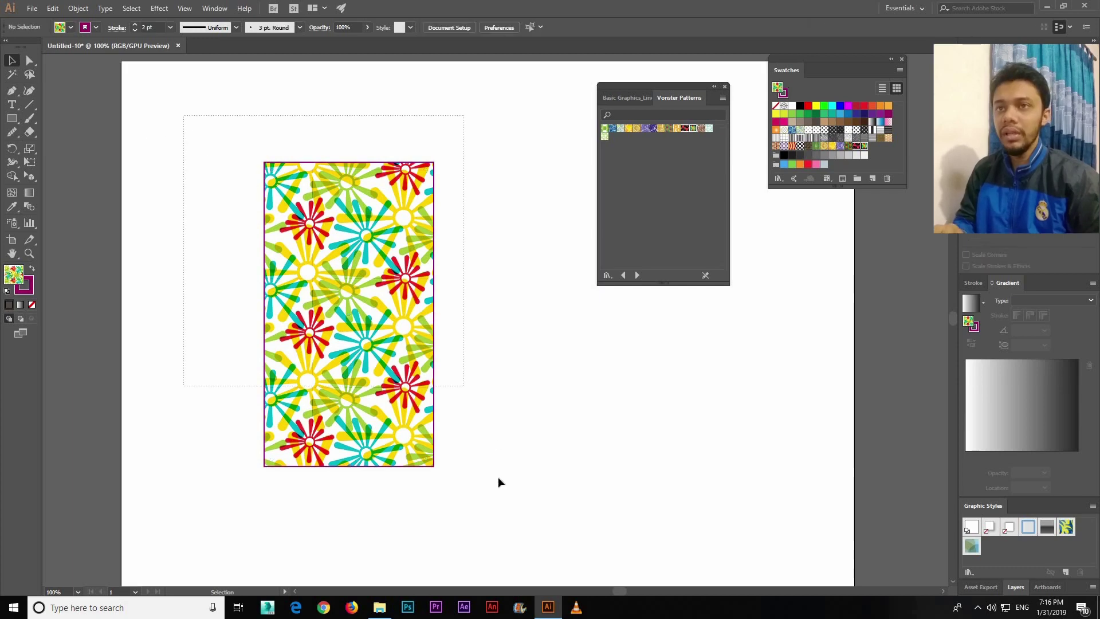
pyautogui.moveTo(451, 373); pyautogui.dragTo(490, 454)
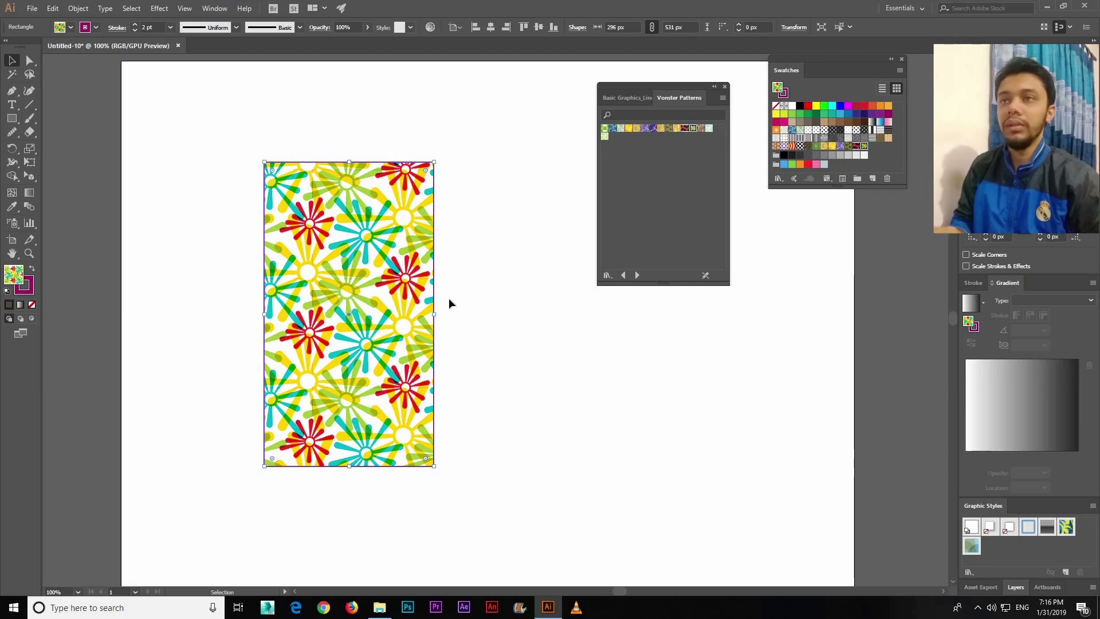
pyautogui.press('Delete')
# Step through pattern libraries to Nature_Foliage and position its panel beside the Swatches
pyautogui.moveTo(457, 294)
pyautogui.mouseDown()
pyautogui.moveTo(423, 294)
pyautogui.moveTo(440, 295)
pyautogui.mouseUp()
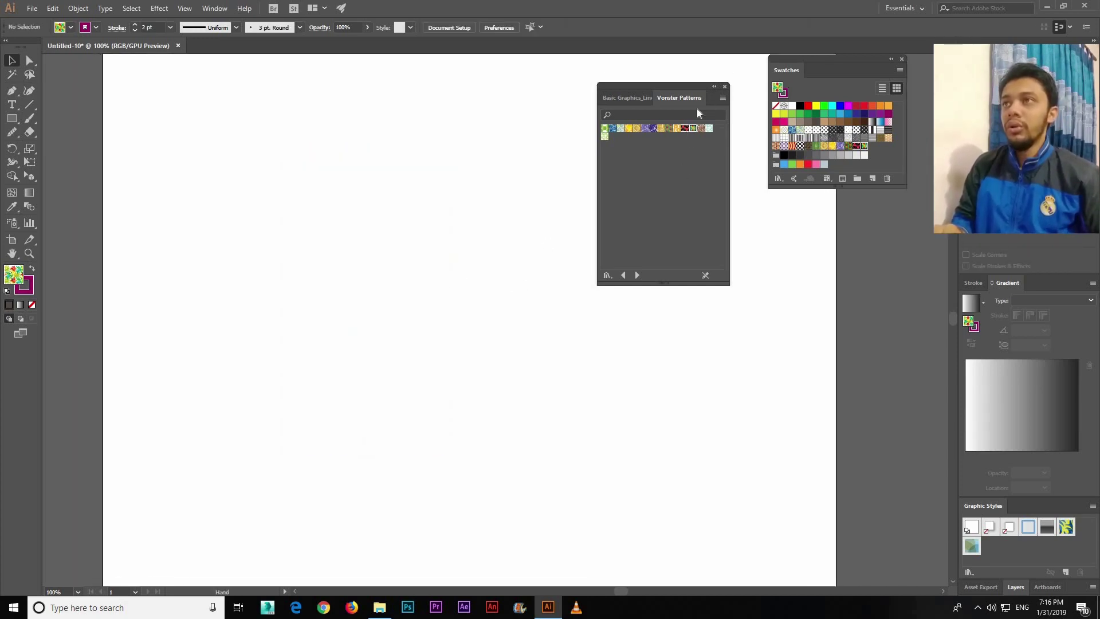
pyautogui.click(636, 275)
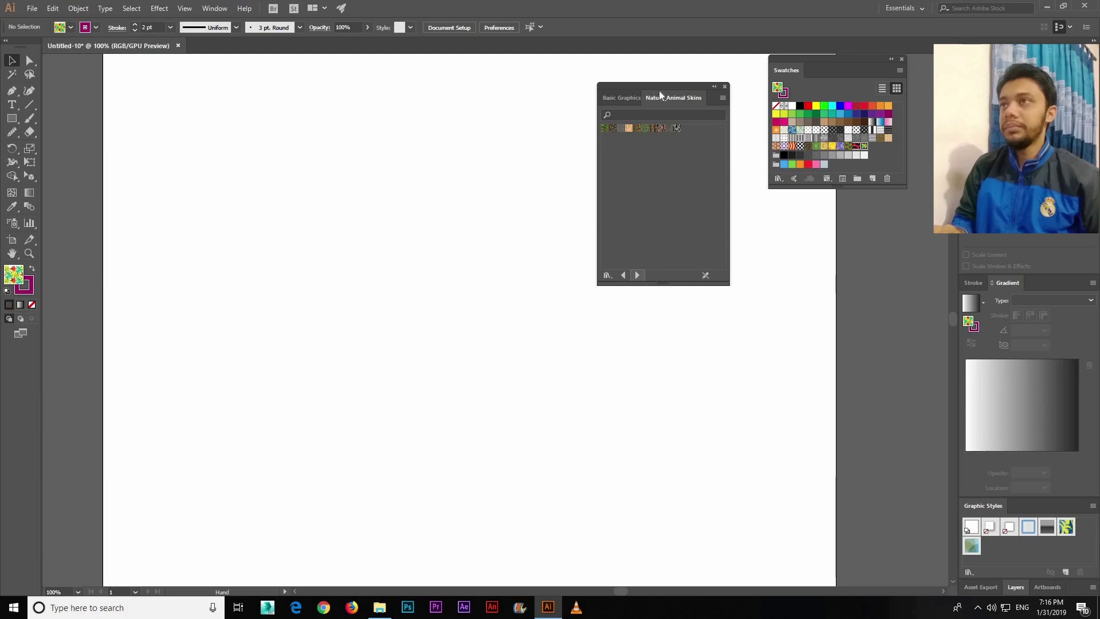
pyautogui.moveTo(659, 92); pyautogui.dragTo(814, 250)
pyautogui.moveTo(879, 219); pyautogui.dragTo(882, 220)
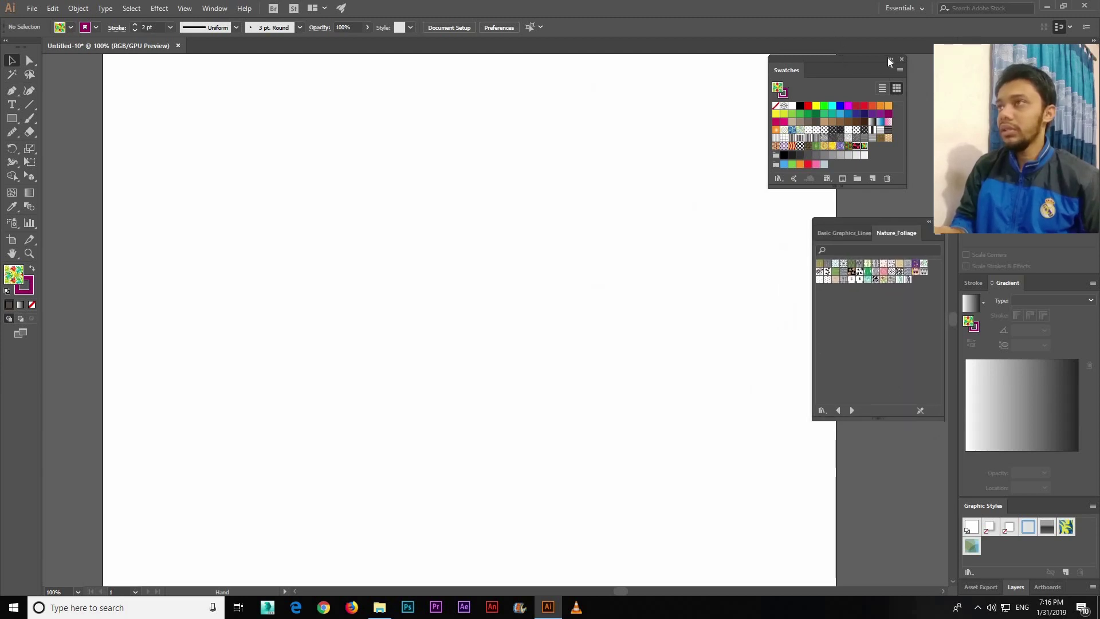
pyautogui.moveTo(888, 57); pyautogui.dragTo(940, 58)
pyautogui.click(851, 410)
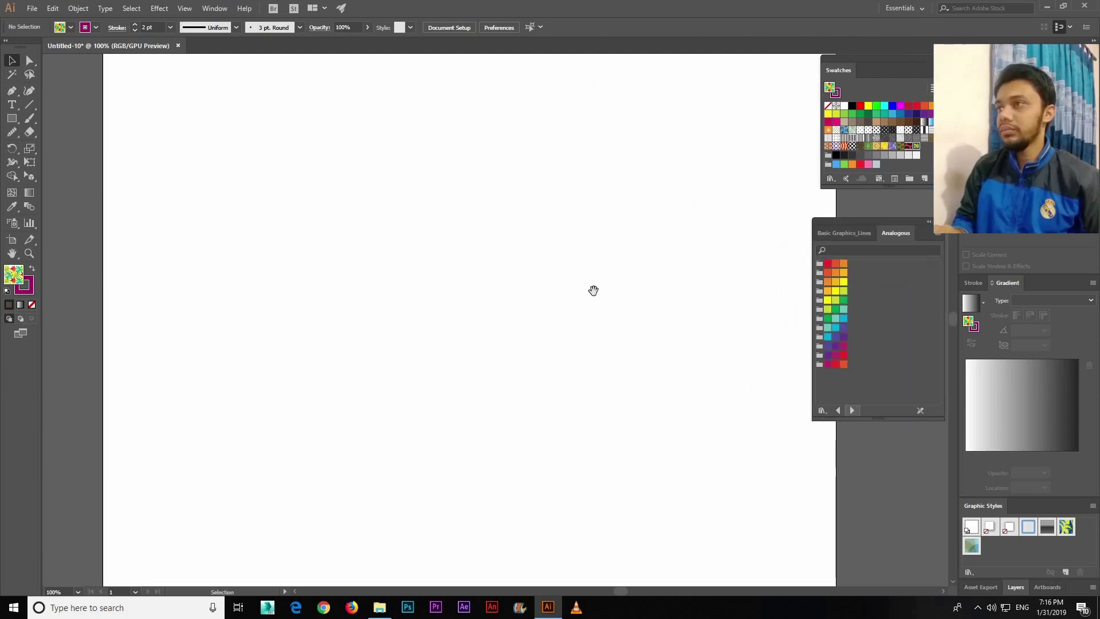
pyautogui.moveTo(835, 393); pyautogui.dragTo(845, 393)
pyautogui.moveTo(507, 297); pyautogui.dragTo(493, 298)
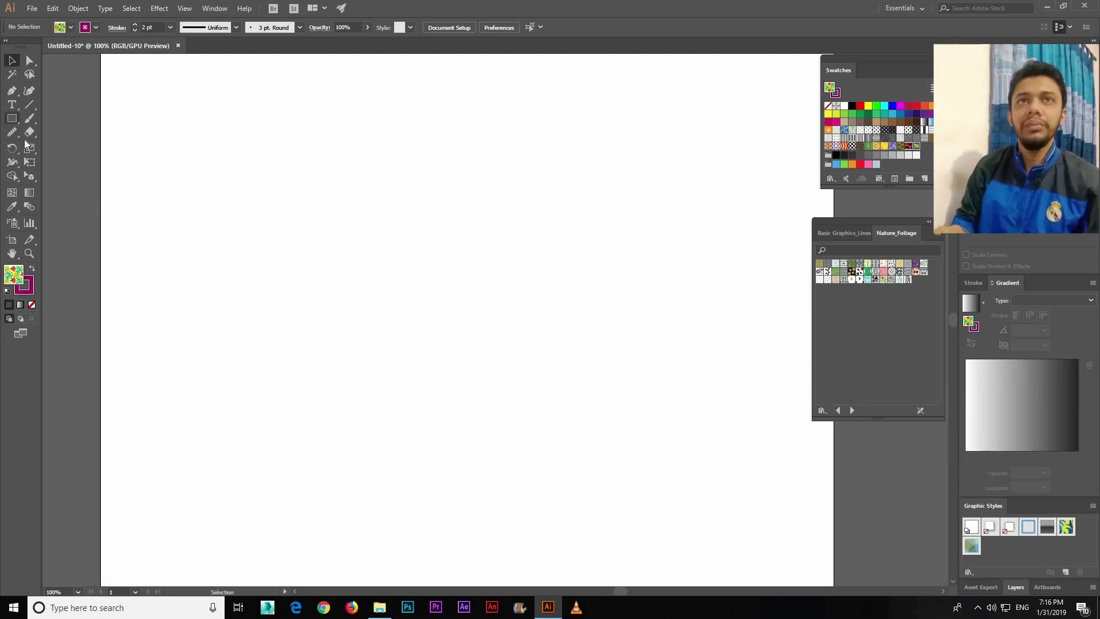
# Draw a small four-pointed star left of the artboard centre and fill it magenta
pyautogui.moveTo(13, 119); pyautogui.dragTo(63, 173)
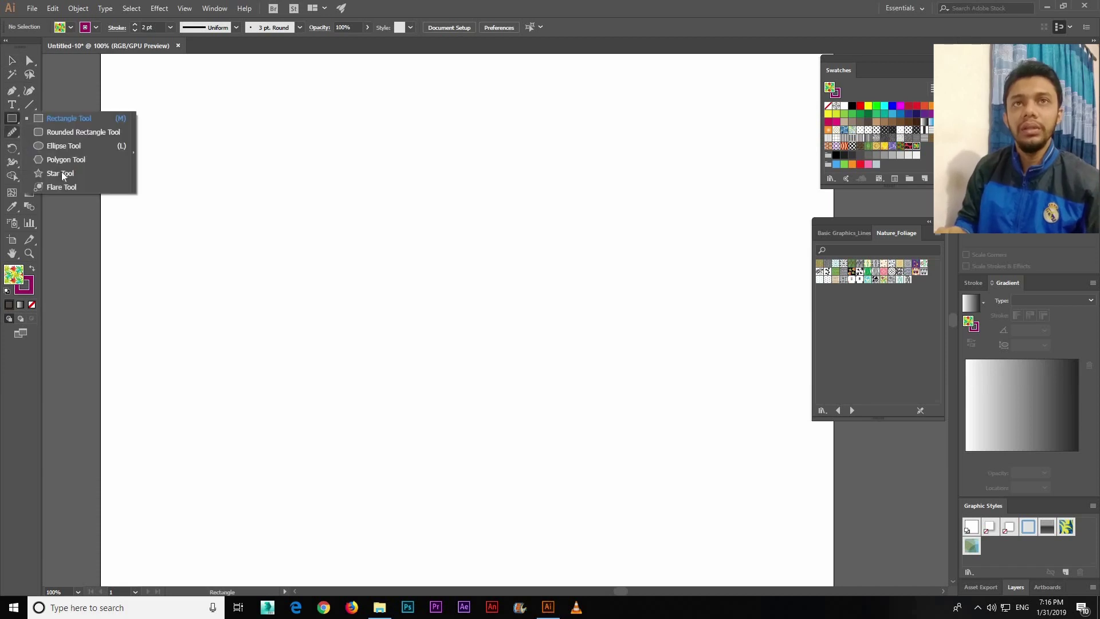
pyautogui.moveTo(381, 323); pyautogui.dragTo(406, 346)
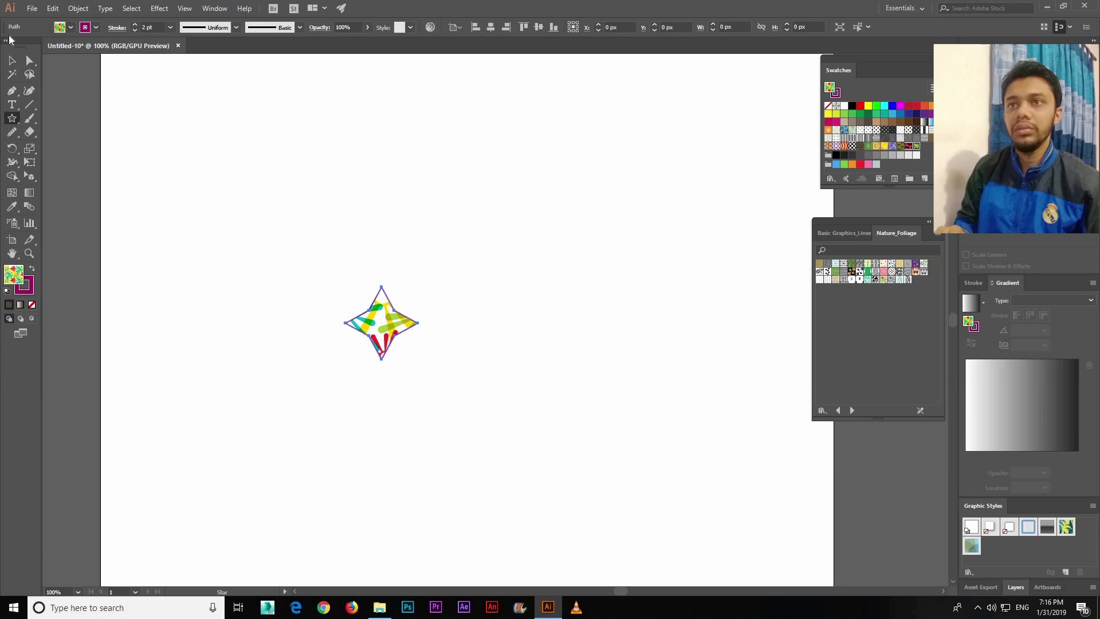
pyautogui.press('v')
pyautogui.click(71, 27)
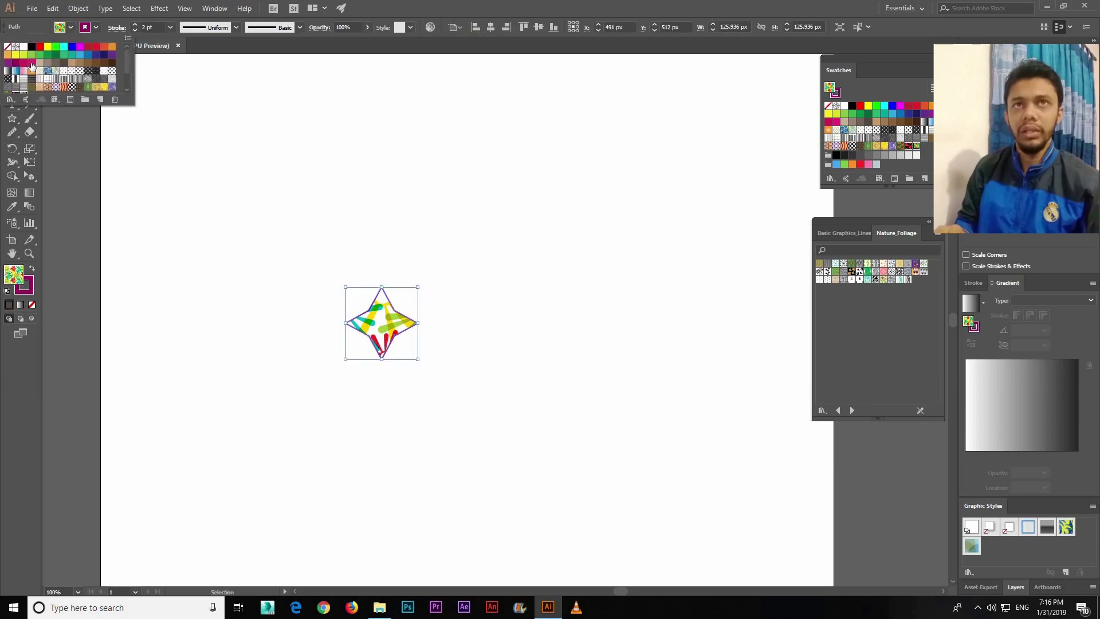
pyautogui.click(32, 66)
pyautogui.click(274, 235)
pyautogui.click(190, 128)
# Remove the star's outline and change its fill to solid yellow
pyautogui.moveTo(282, 237); pyautogui.dragTo(471, 378)
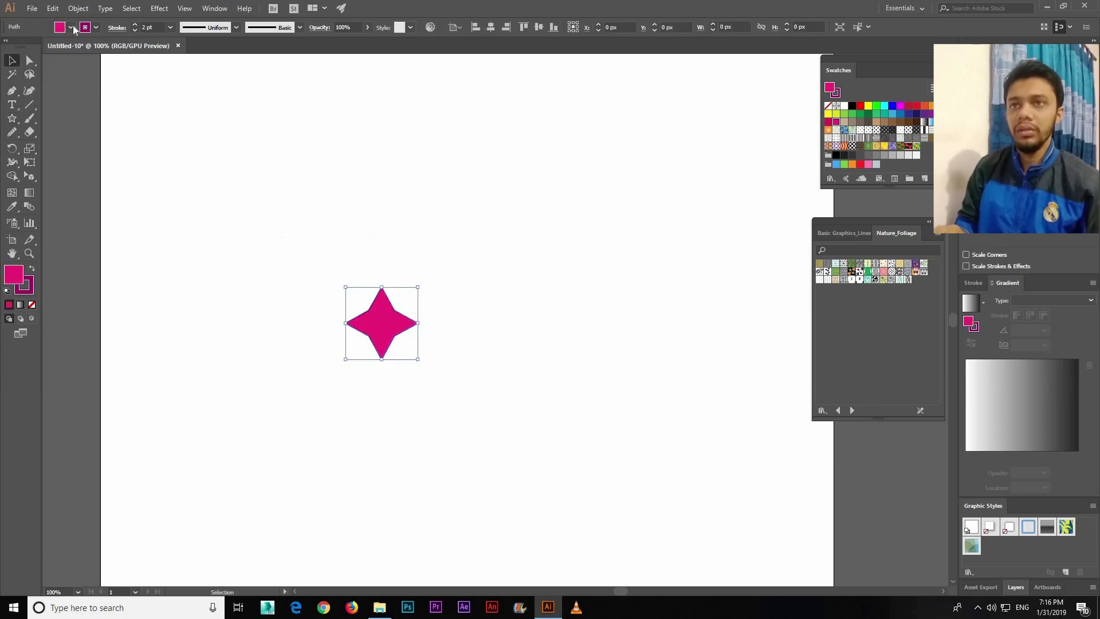
pyautogui.click(96, 28)
pyautogui.click(8, 56)
pyautogui.click(252, 217)
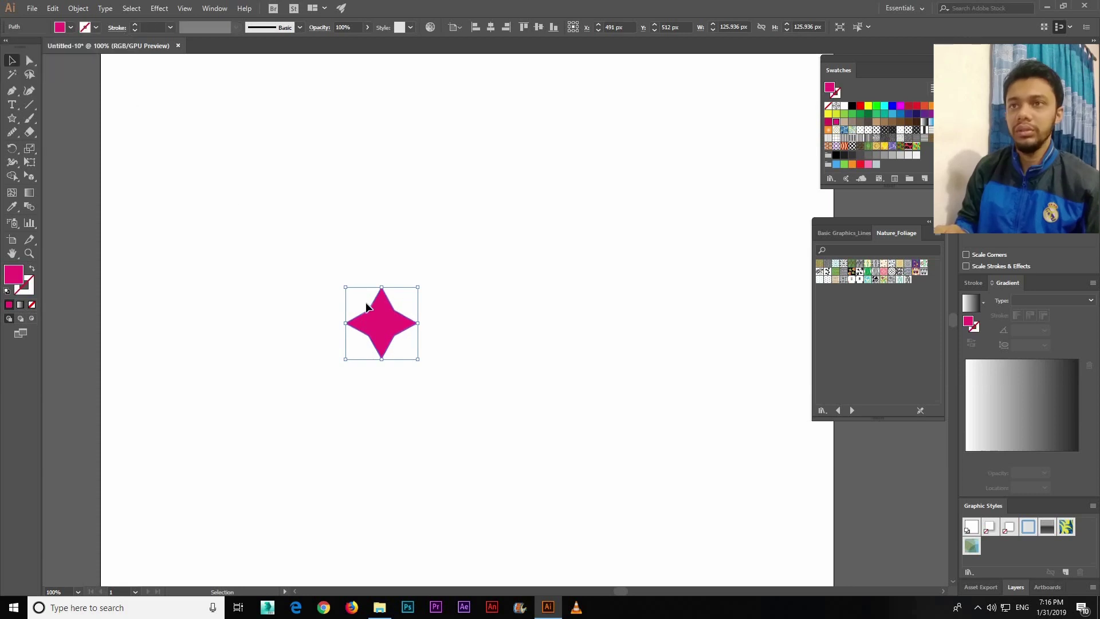
pyautogui.click(383, 330)
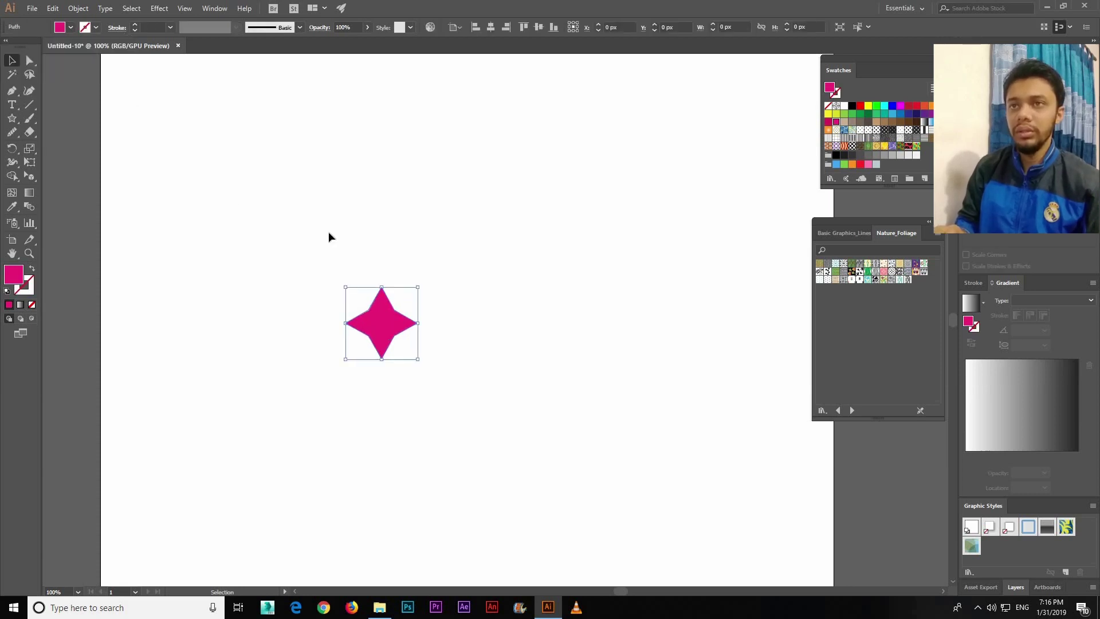
pyautogui.click(71, 28)
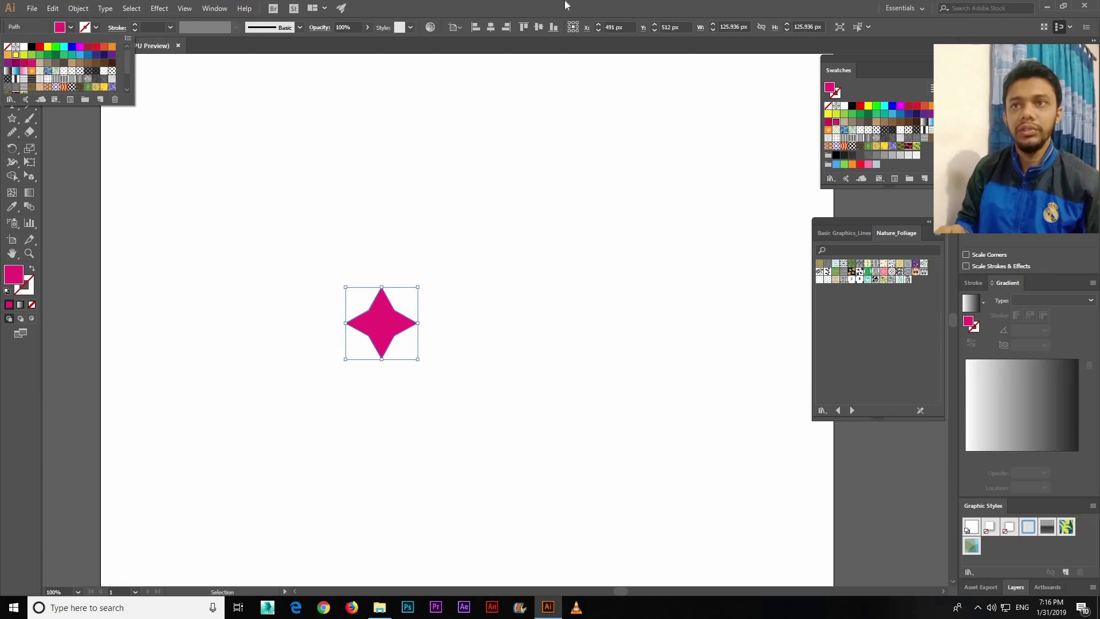
pyautogui.click(8, 55)
pyautogui.click(59, 123)
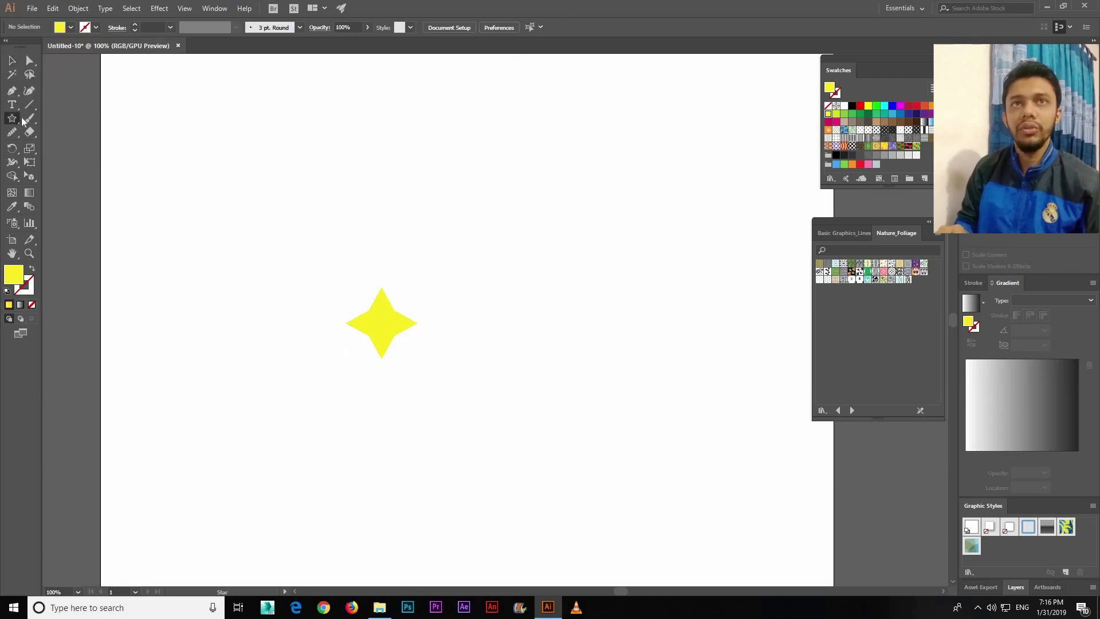
# Draw a square over the star, fill it black, and send it behind the star
pyautogui.moveTo(12, 119); pyautogui.dragTo(51, 116)
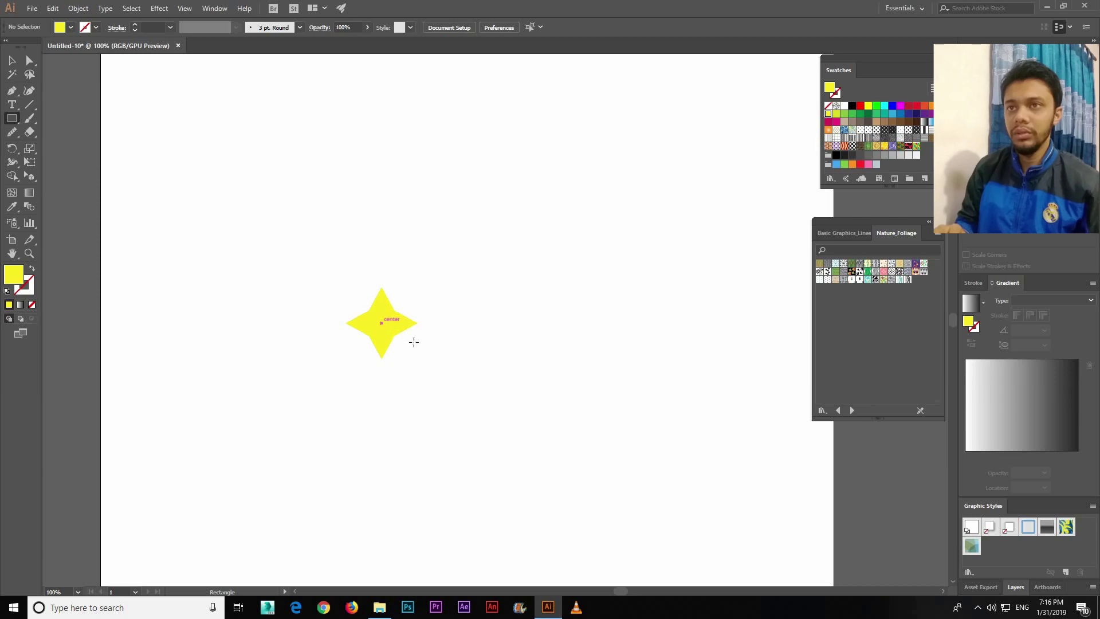
pyautogui.moveTo(381, 323); pyautogui.dragTo(417, 344)
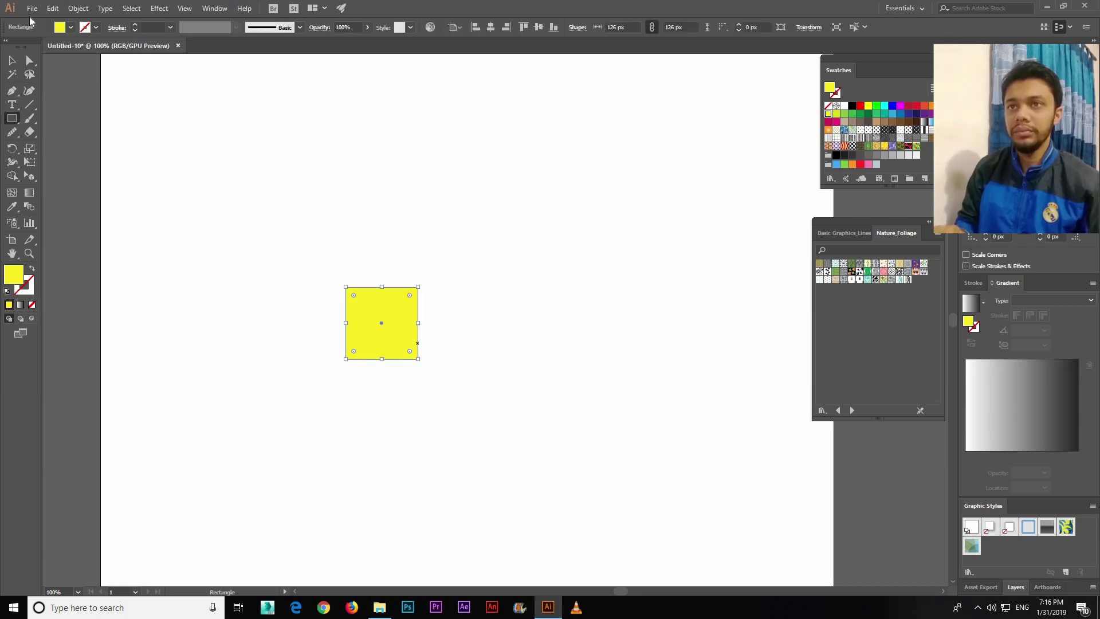
pyautogui.click(71, 27)
pyautogui.click(32, 47)
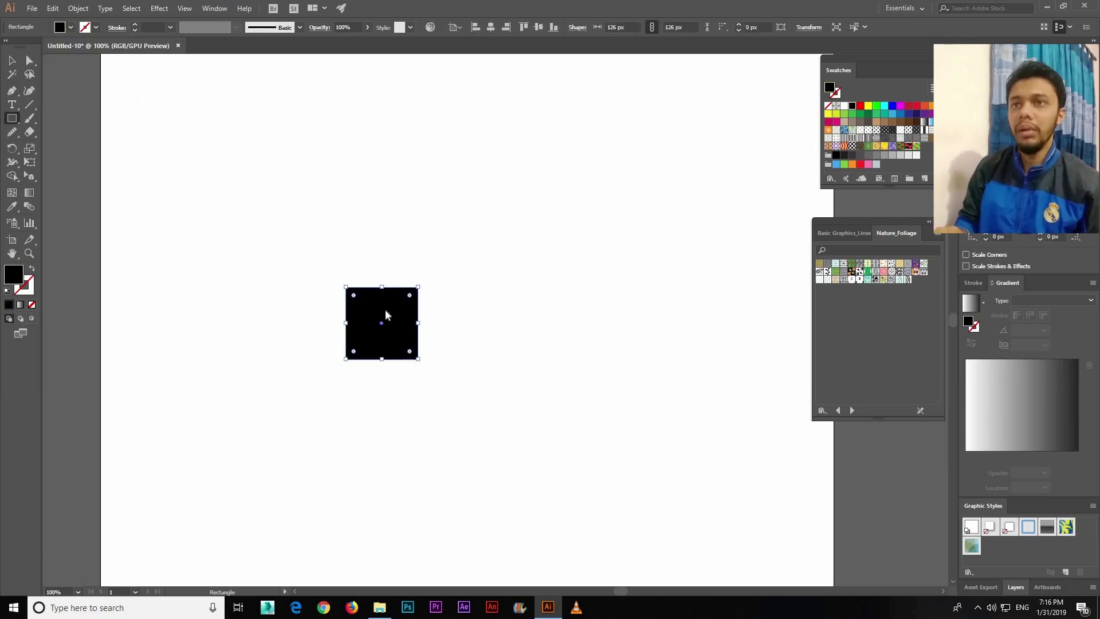
pyautogui.rightClick(385, 309)
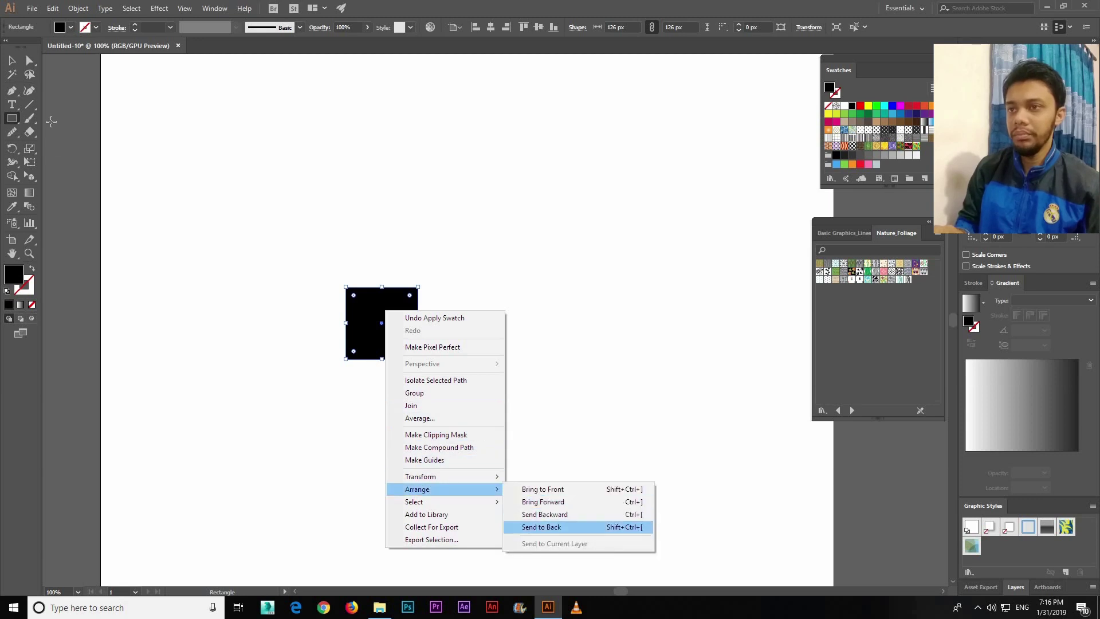
pyautogui.click(591, 525)
pyautogui.press('v')
pyautogui.click(253, 172)
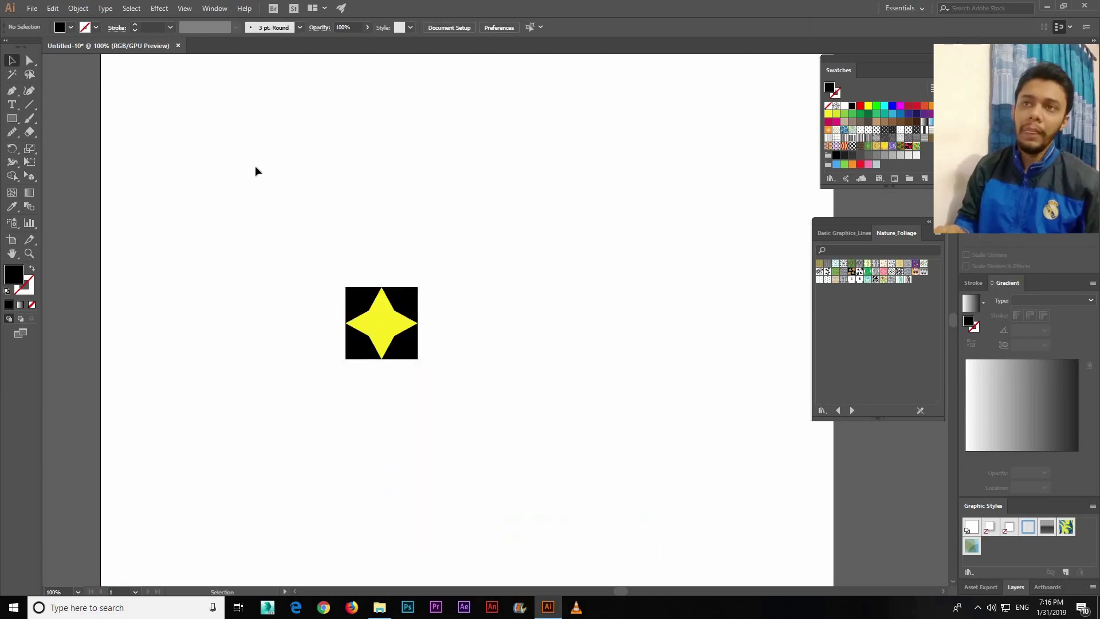
pyautogui.click(378, 329)
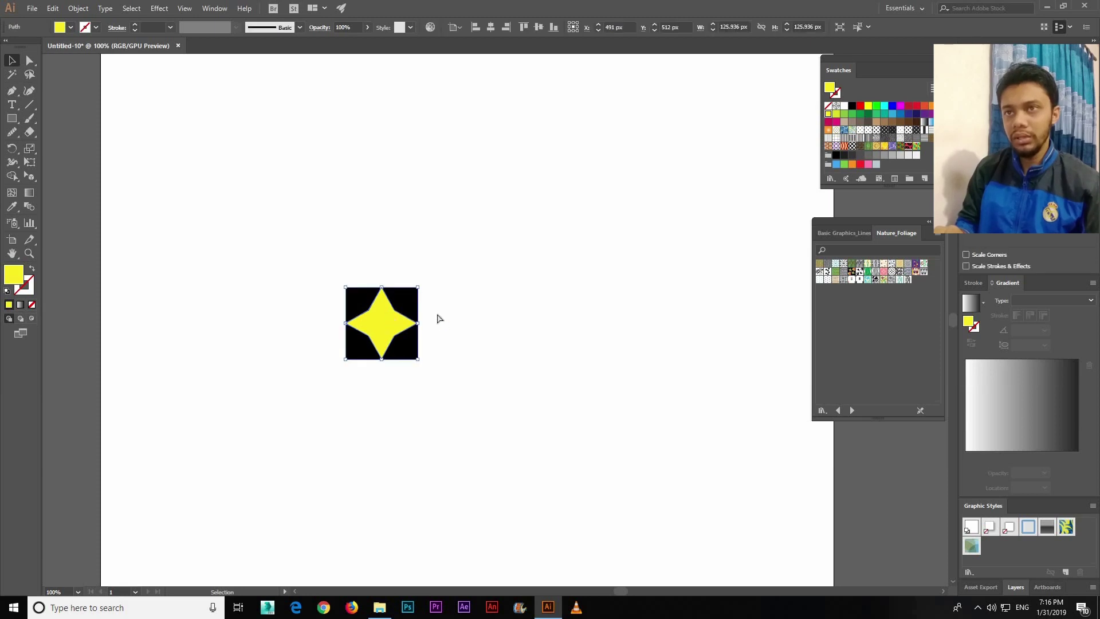
# Layer a white copy of the star rotated 45° on top, then select all the artwork
pyautogui.moveTo(409, 318); pyautogui.dragTo(458, 317)
pyautogui.hotkey('ctrl', 'z')
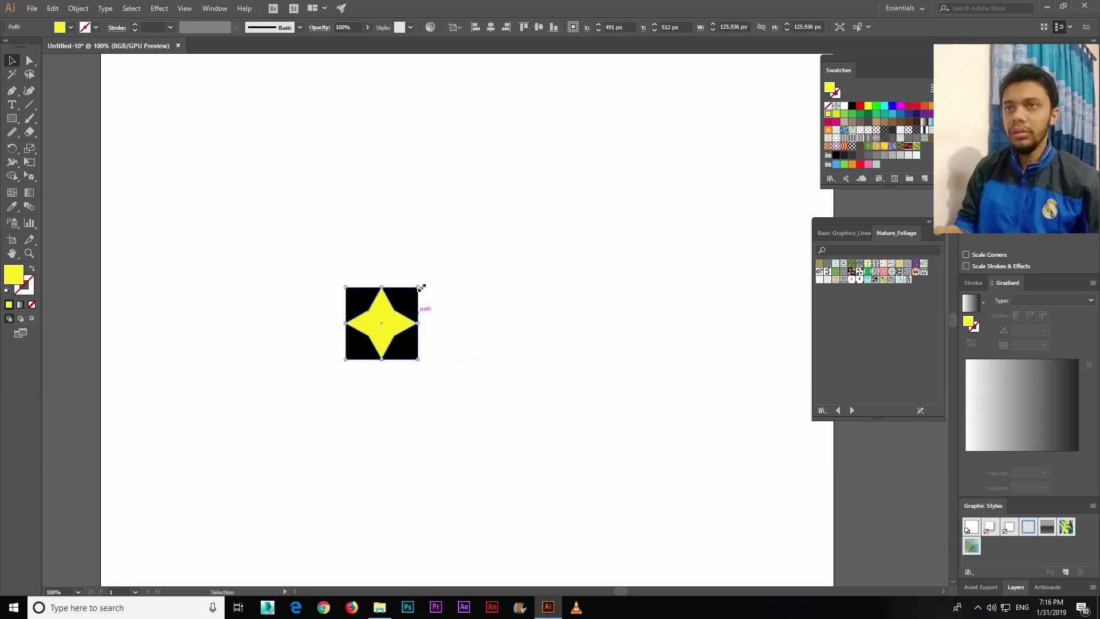
pyautogui.moveTo(437, 310); pyautogui.dragTo(438, 317)
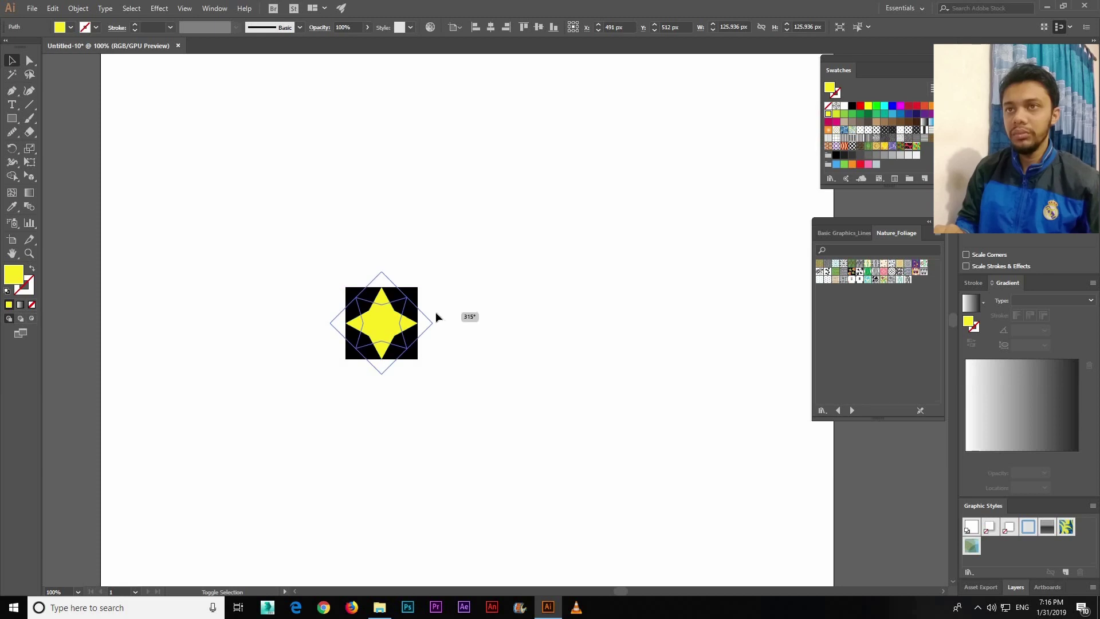
pyautogui.click(70, 28)
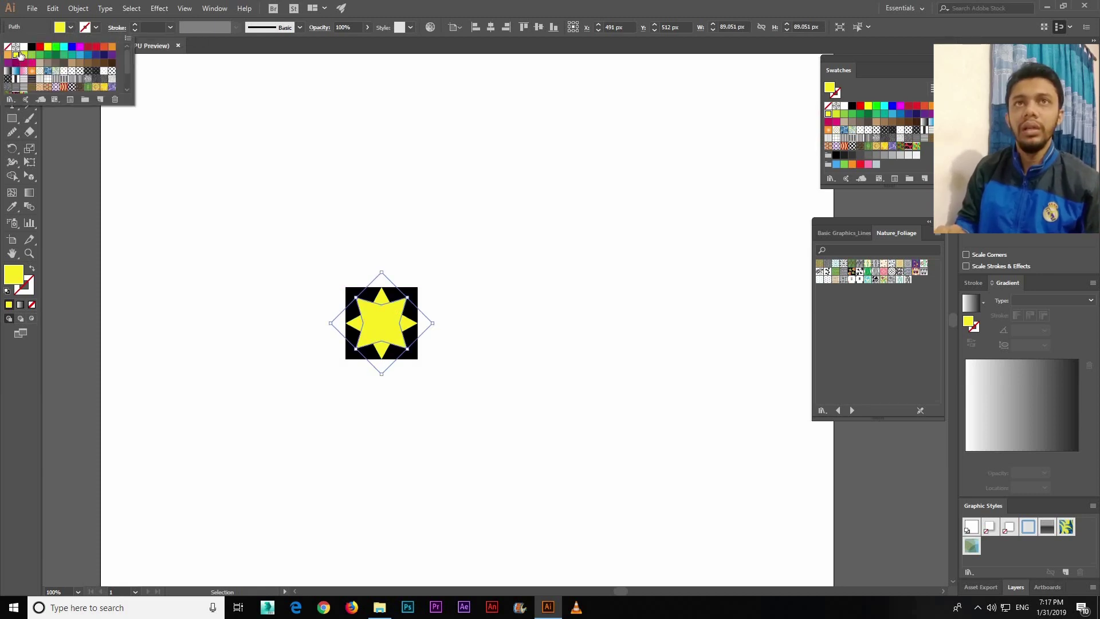
pyautogui.click(23, 47)
pyautogui.click(406, 161)
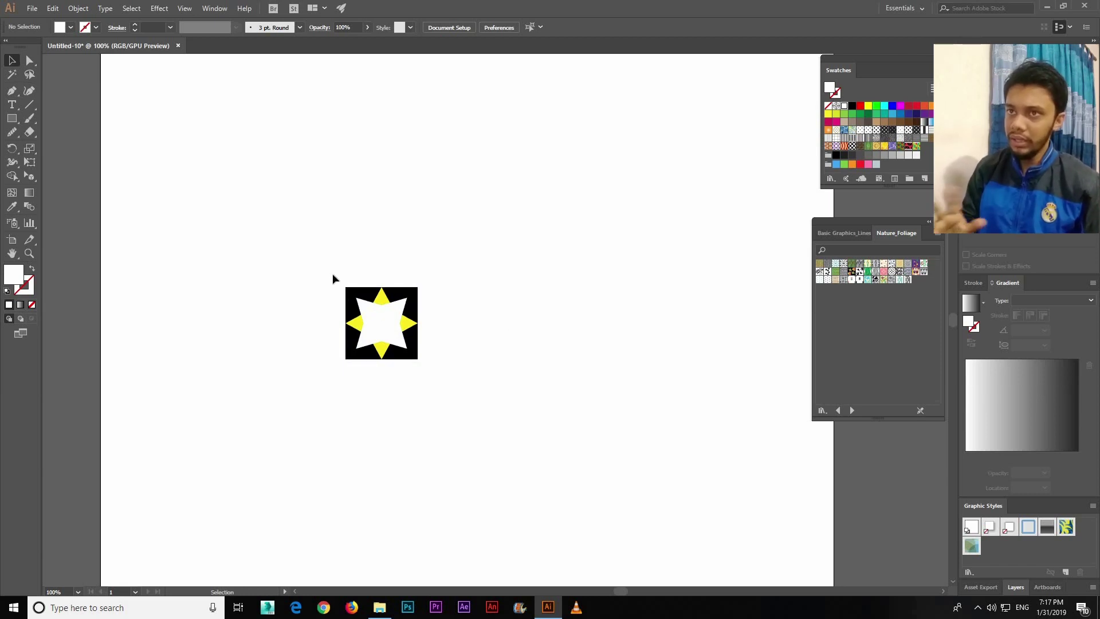
pyautogui.moveTo(326, 264); pyautogui.dragTo(490, 378)
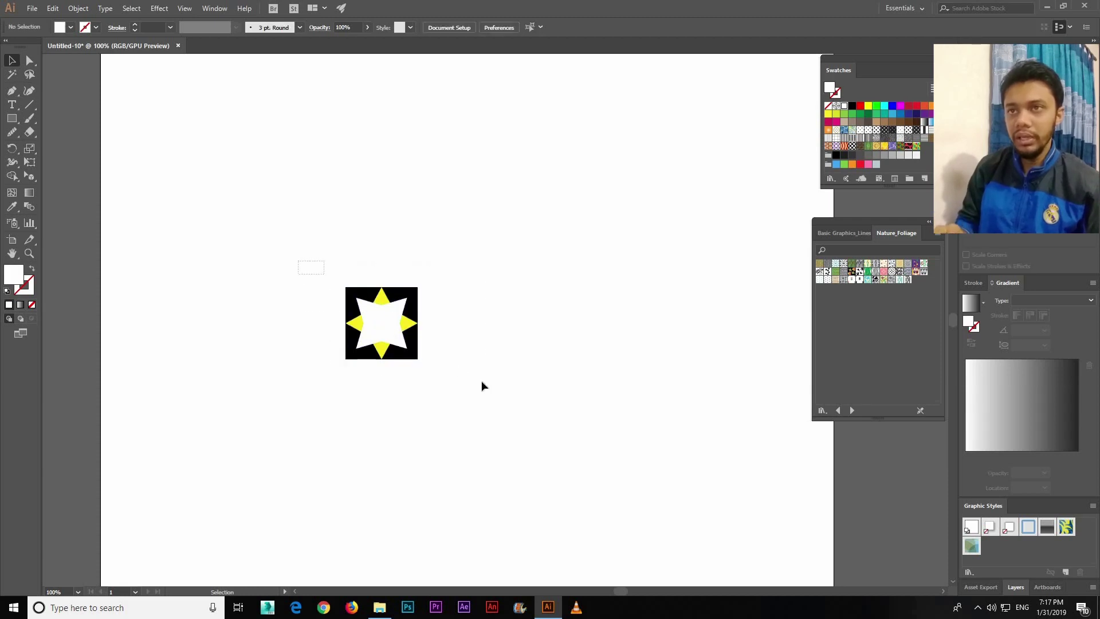
pyautogui.moveTo(298, 260); pyautogui.dragTo(482, 380)
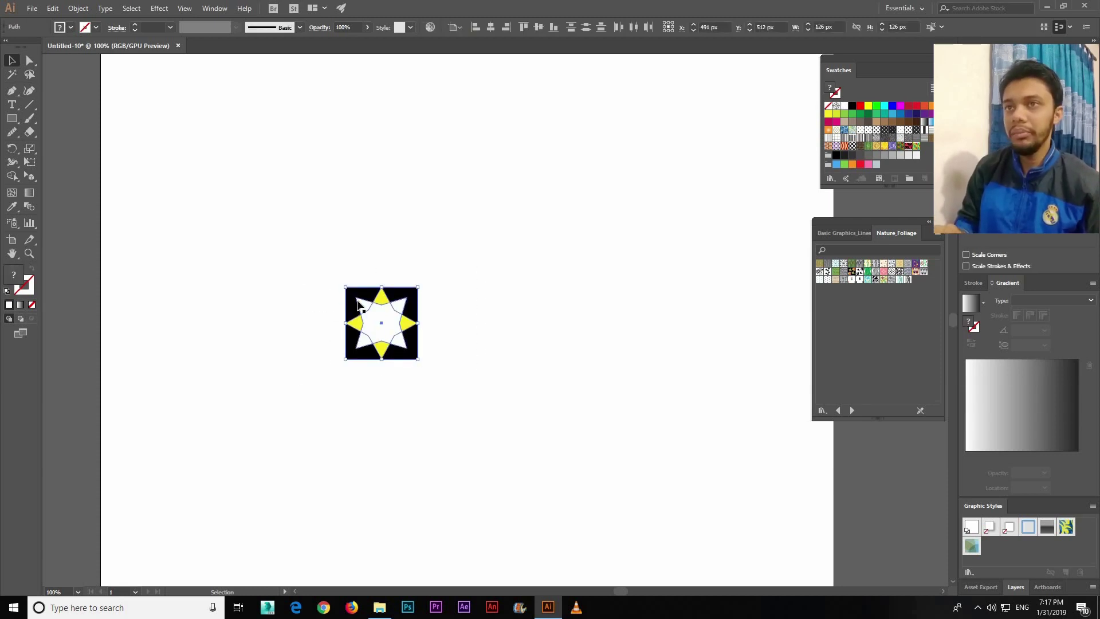
# Select the star-and-square artwork and turn it into a pattern via Object > Pattern > Make
pyautogui.moveTo(334, 265); pyautogui.dragTo(467, 373)
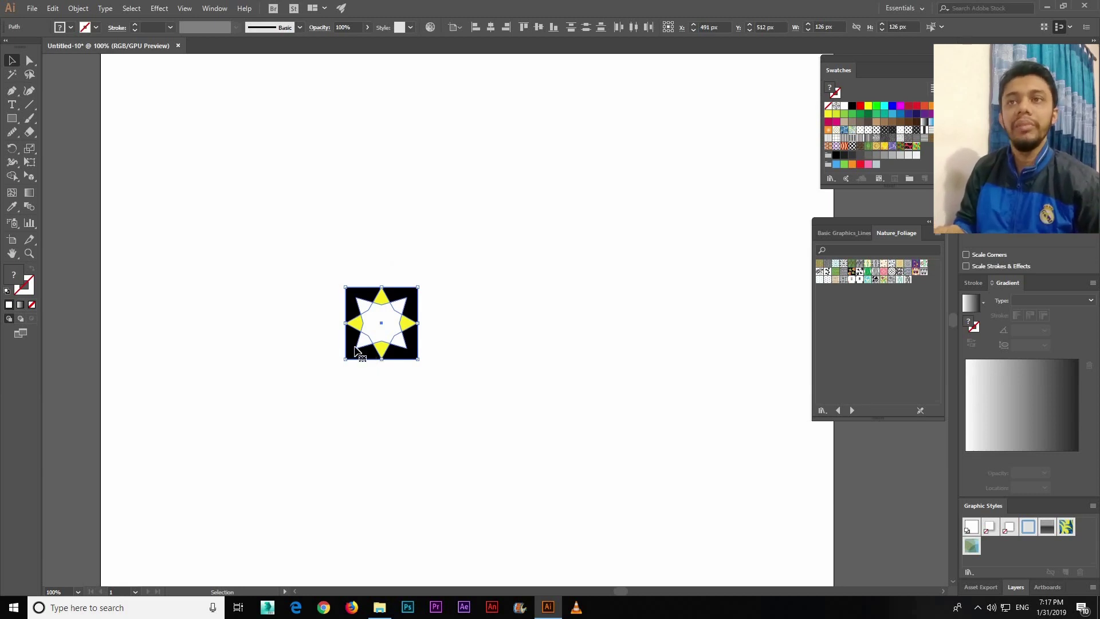
pyautogui.click(78, 8)
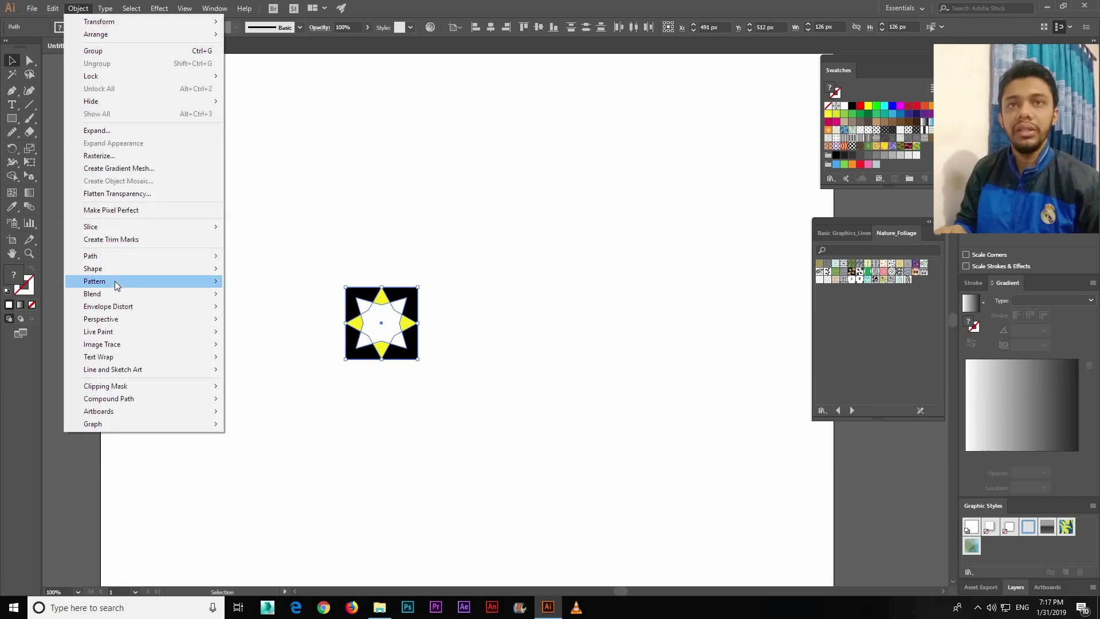
pyautogui.moveTo(95, 281)
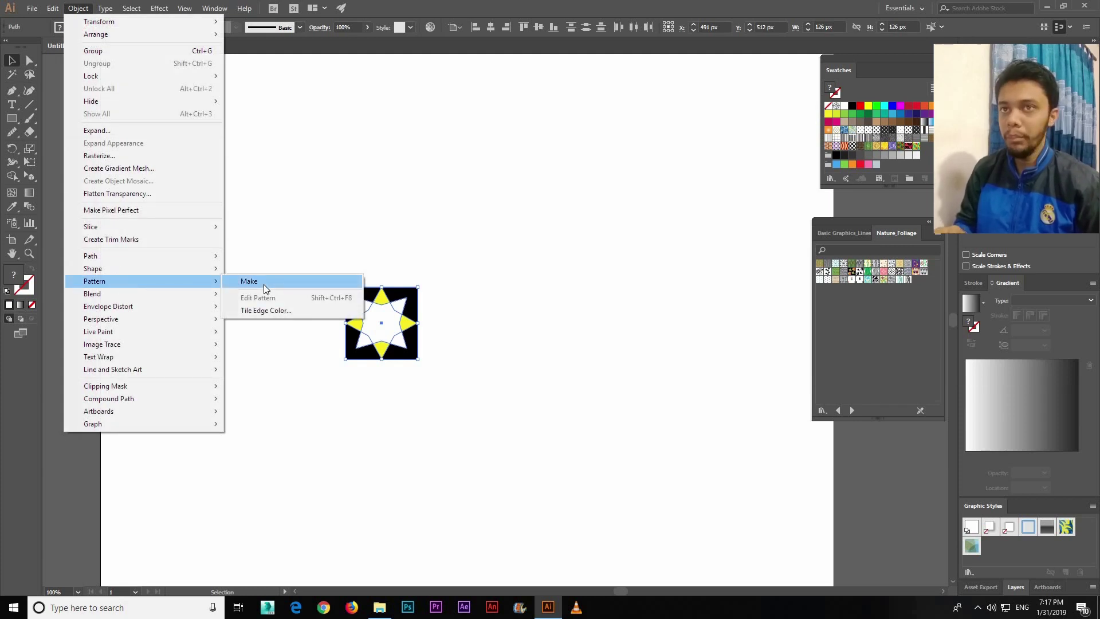
pyautogui.click(263, 281)
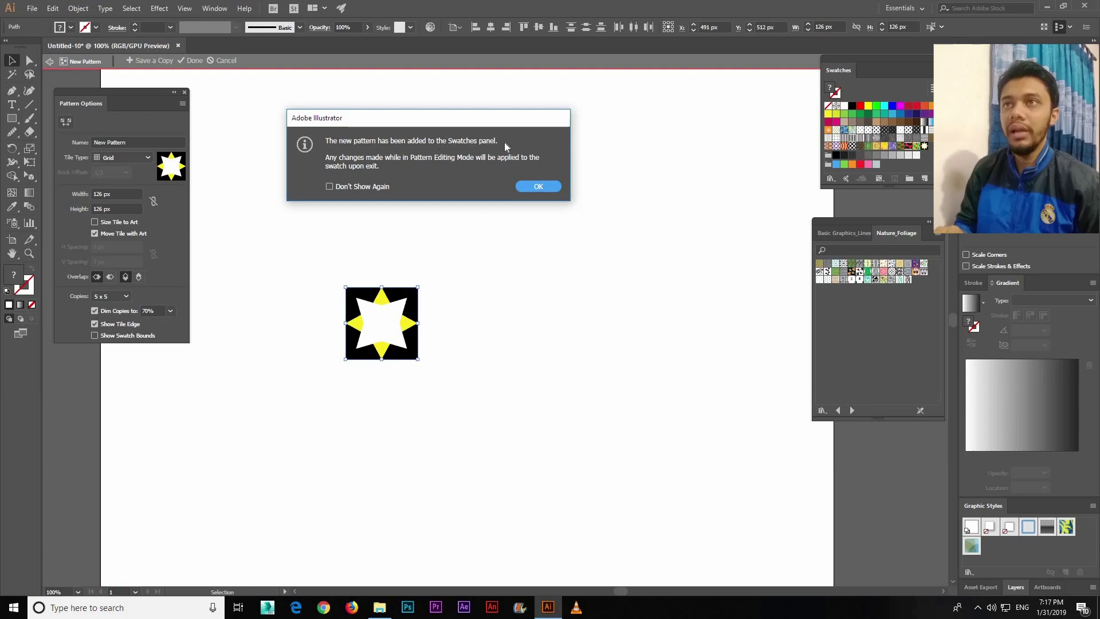
# Preview the star pattern tile as a 9 x 9 grid, then set it back to 5 x 5
pyautogui.click(538, 187)
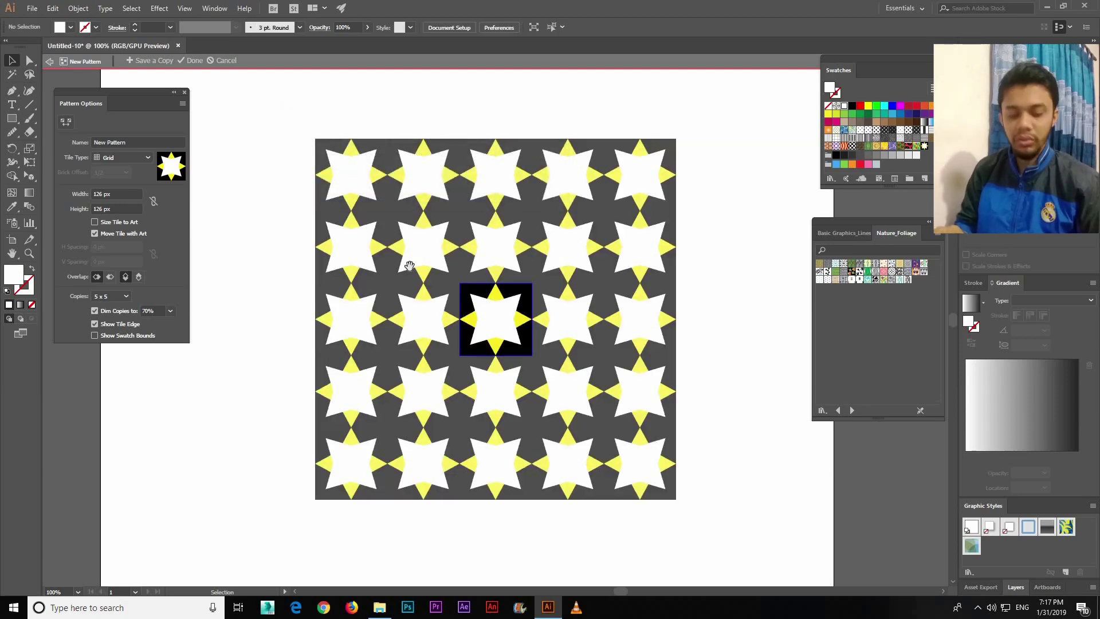
pyautogui.hscroll(1, 396, 252)
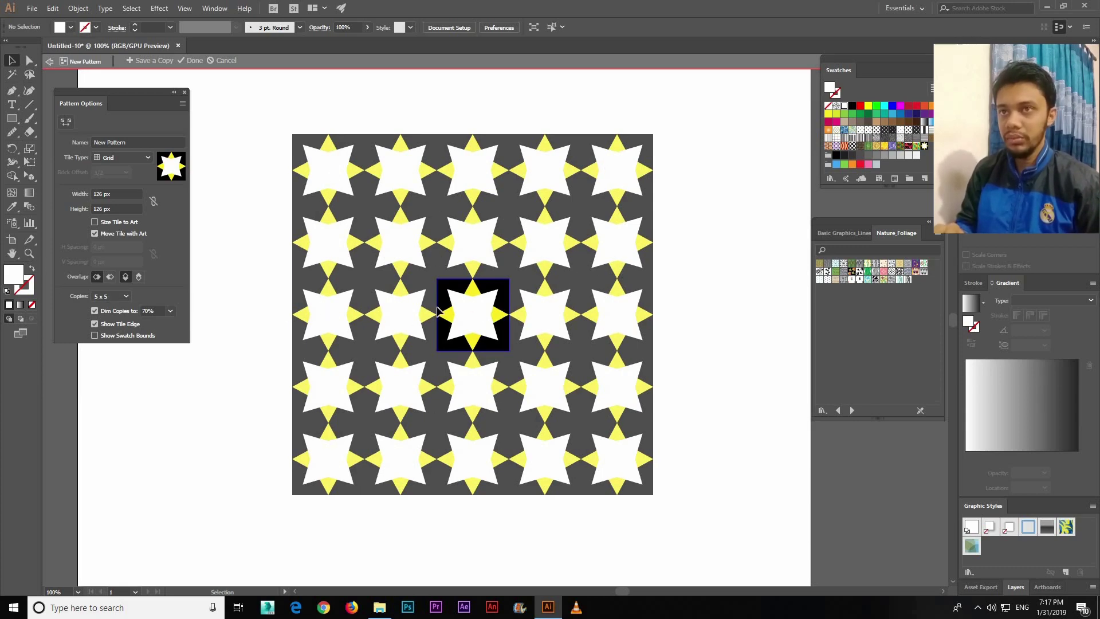
pyautogui.click(126, 296)
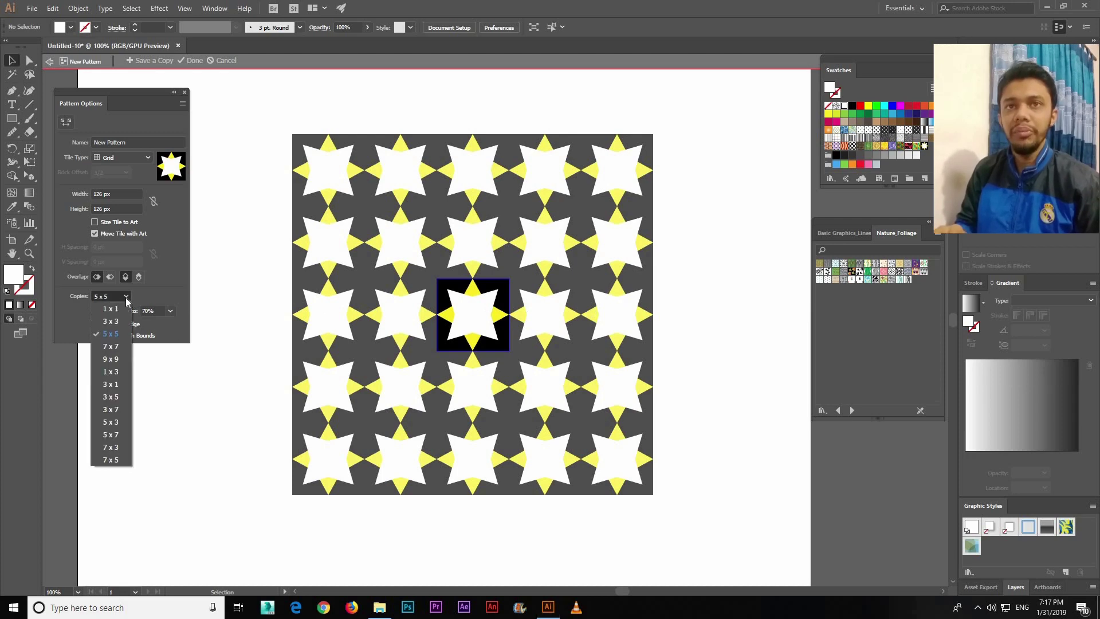
pyautogui.click(115, 360)
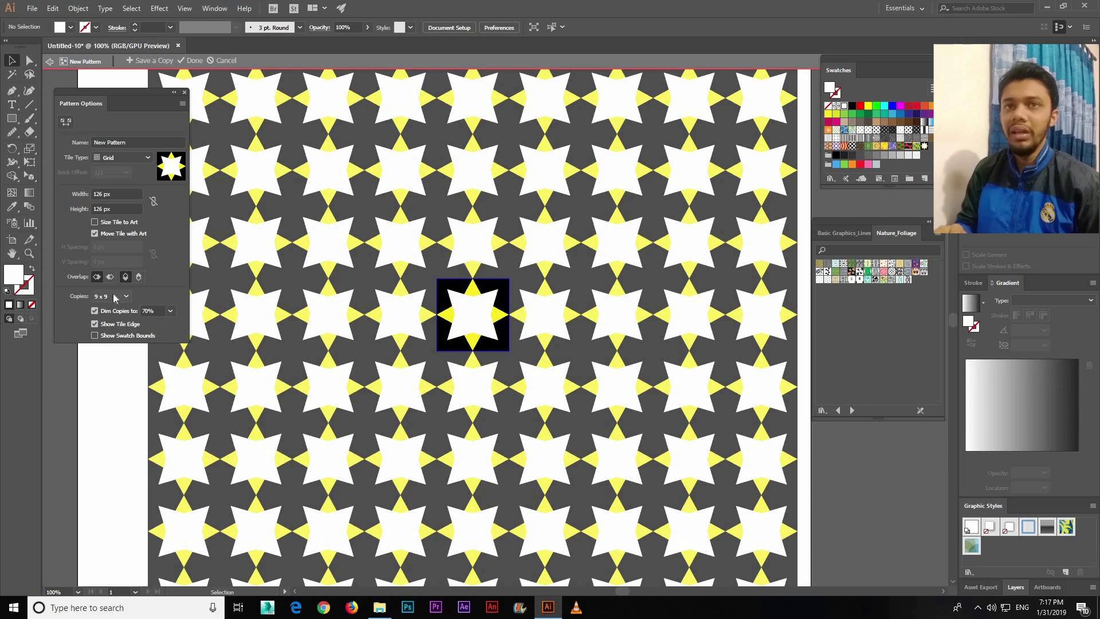
pyautogui.click(114, 296)
pyautogui.click(115, 335)
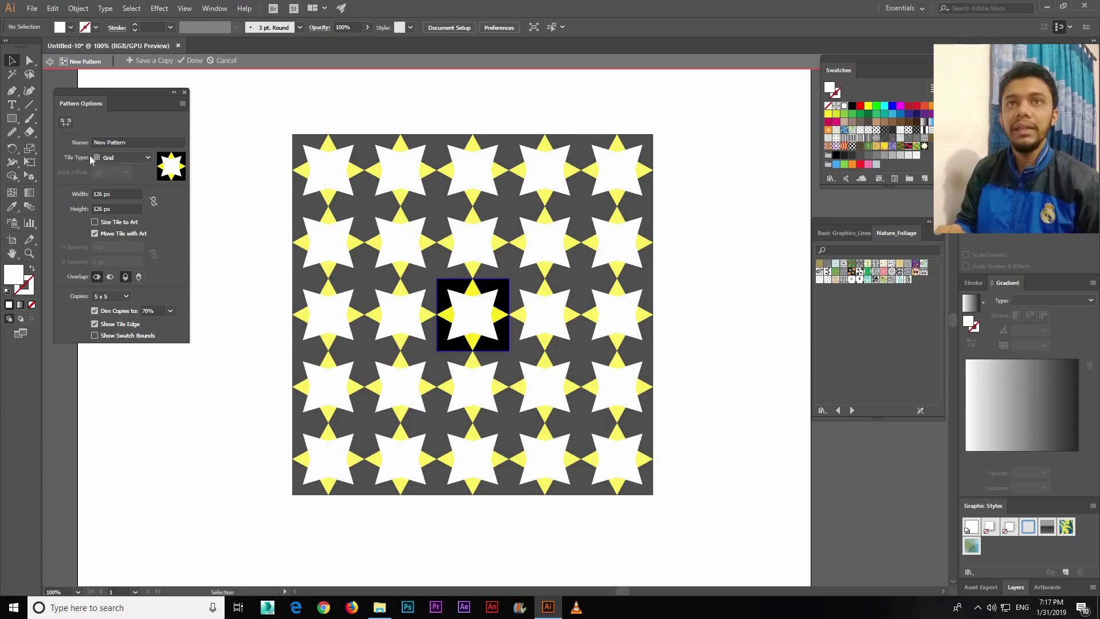
pyautogui.click(110, 159)
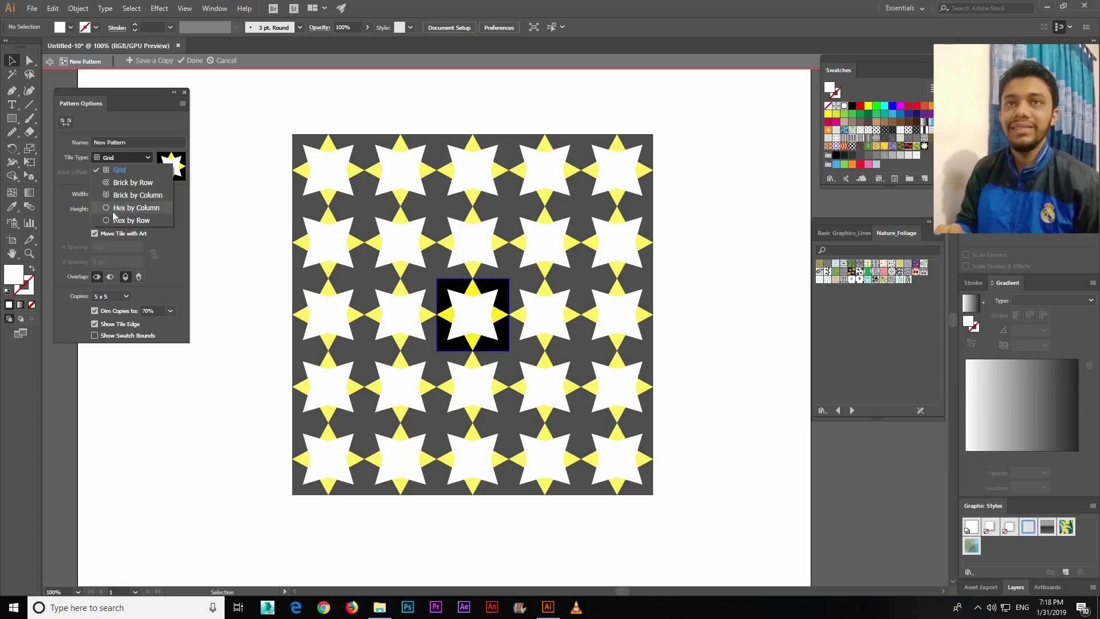
pyautogui.click(127, 183)
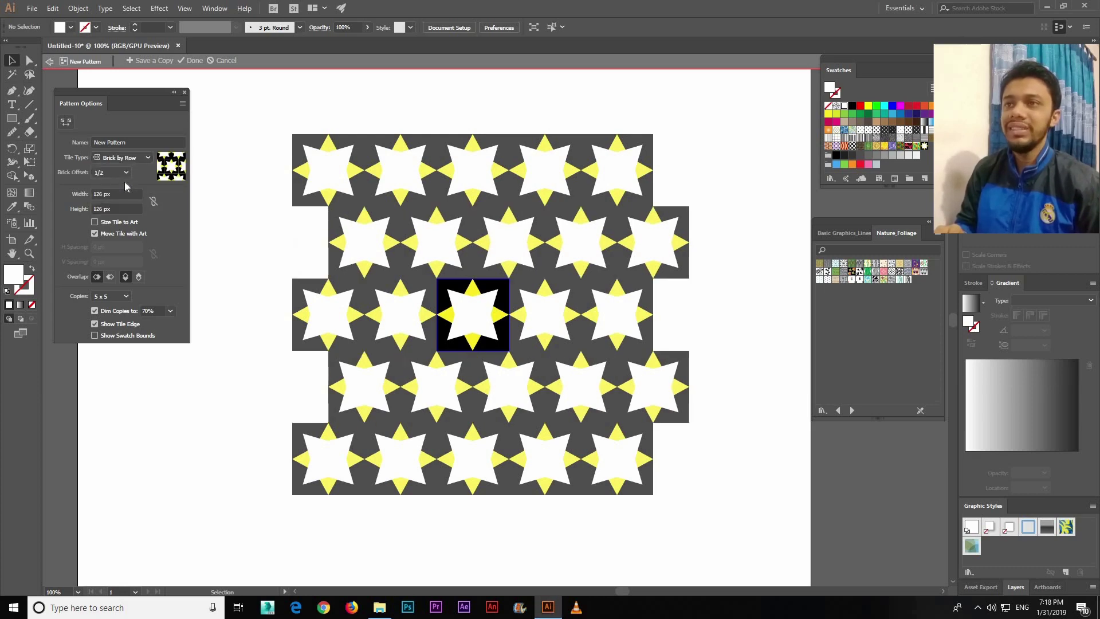
pyautogui.click(126, 157)
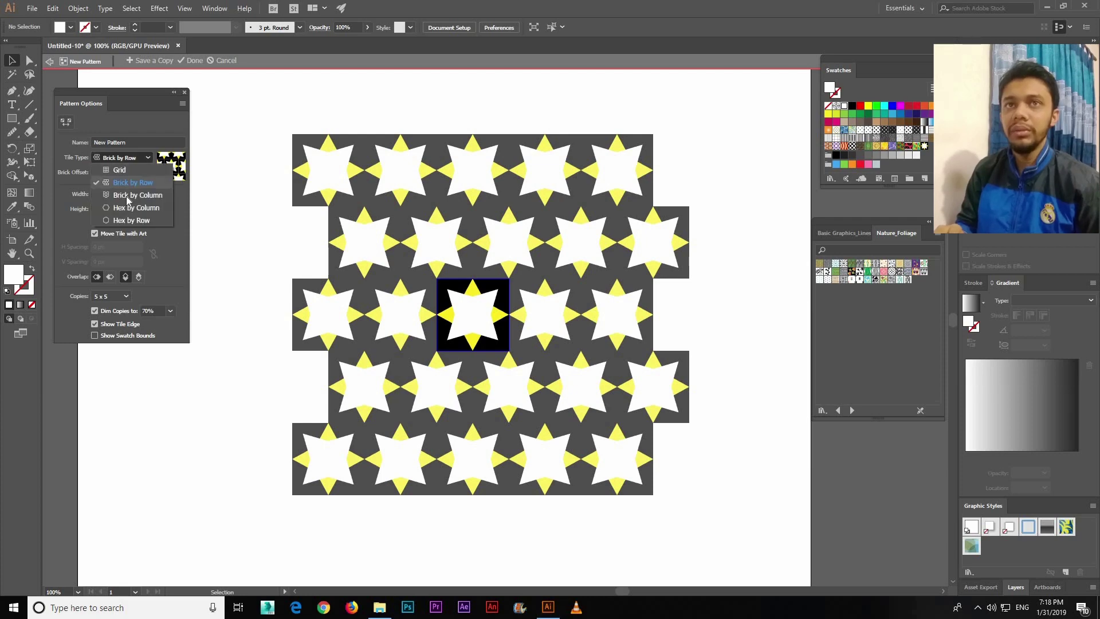
pyautogui.click(126, 195)
pyautogui.click(132, 158)
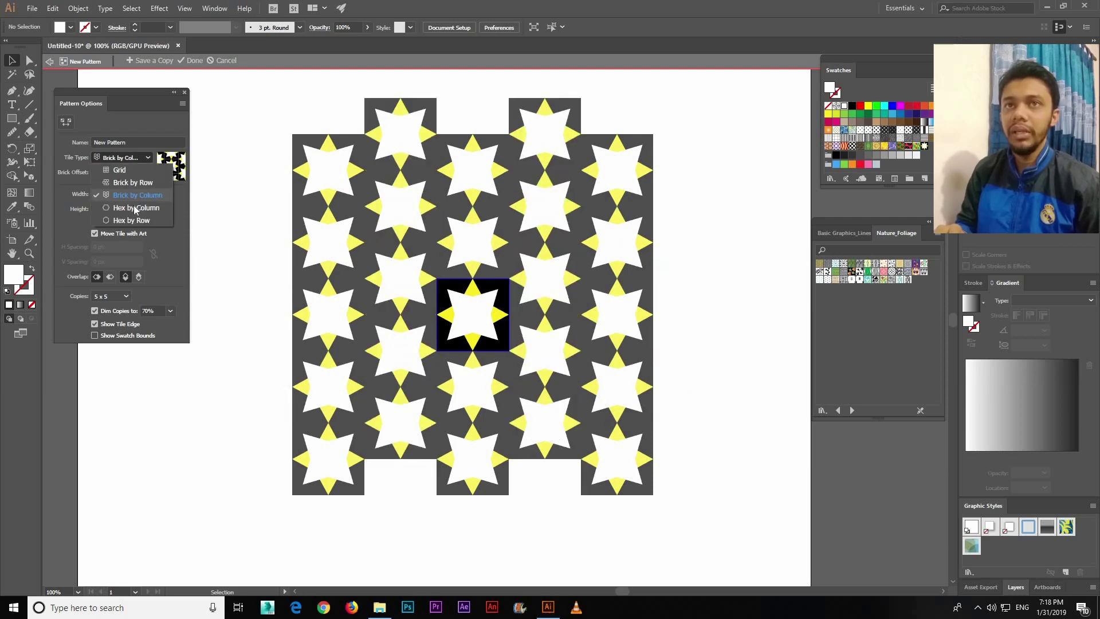
pyautogui.click(134, 207)
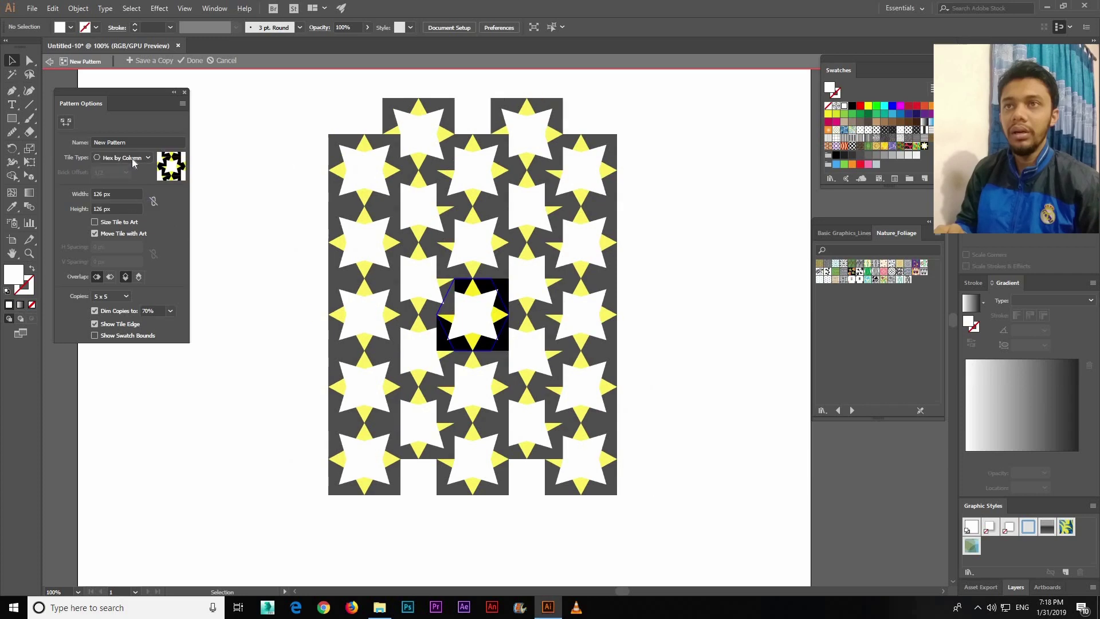
pyautogui.click(132, 158)
pyautogui.click(133, 222)
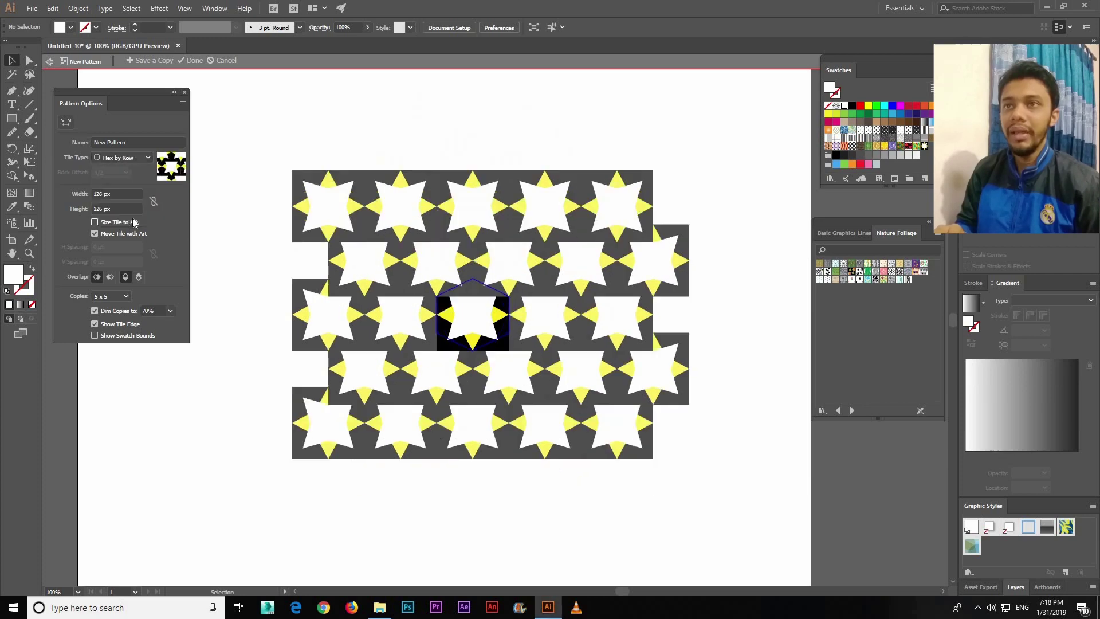
pyautogui.click(113, 159)
pyautogui.click(120, 170)
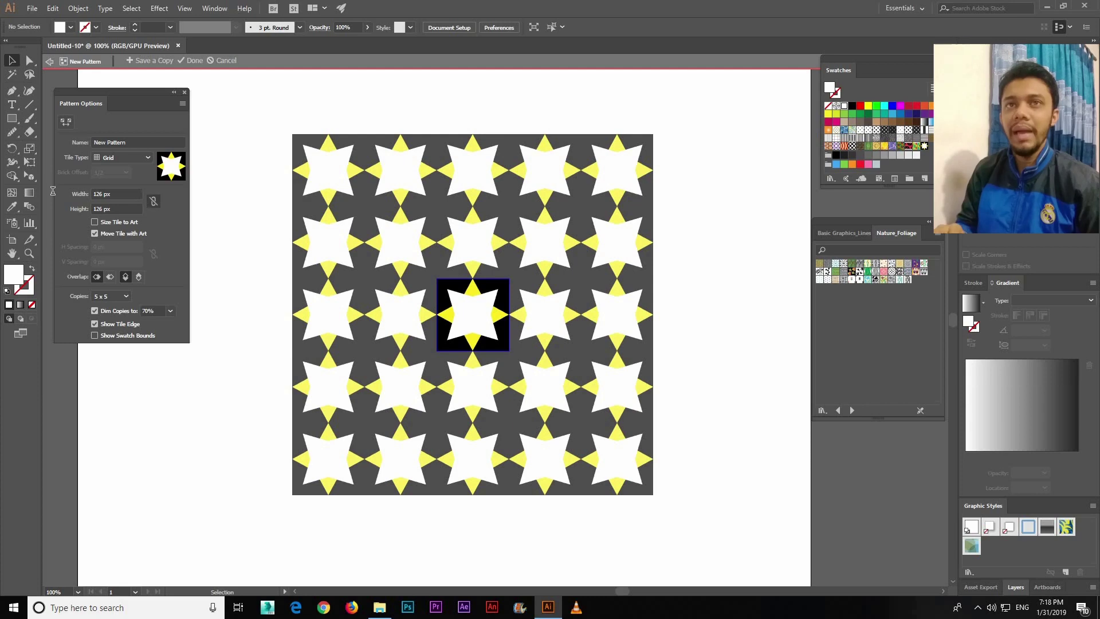
# Set the star pattern tile width and height to 140 px
pyautogui.press('Tab')
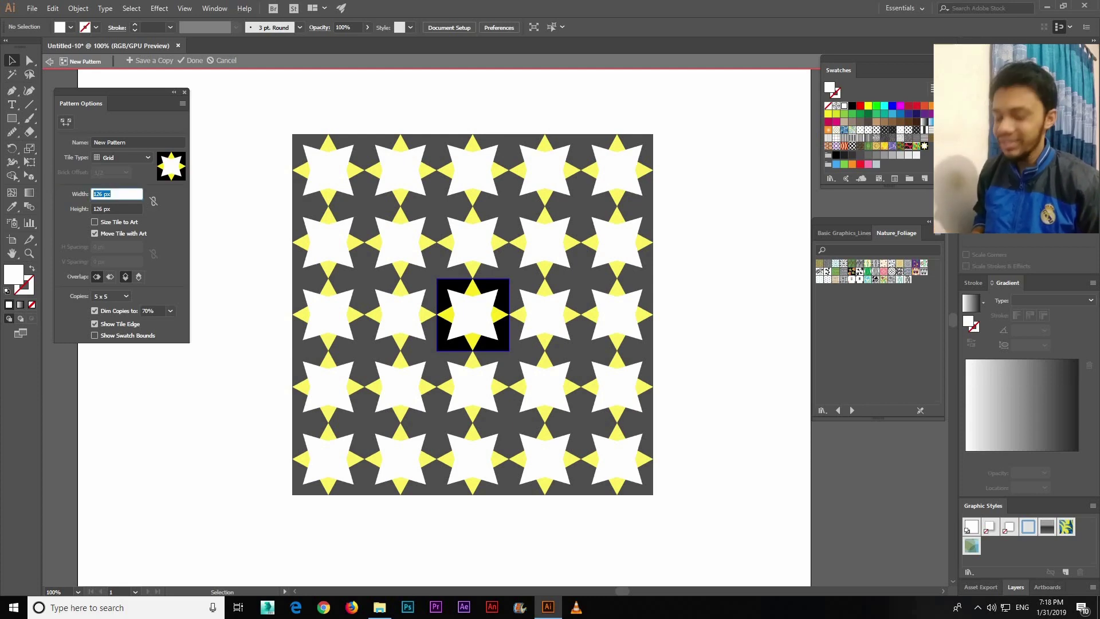
pyautogui.write('140')
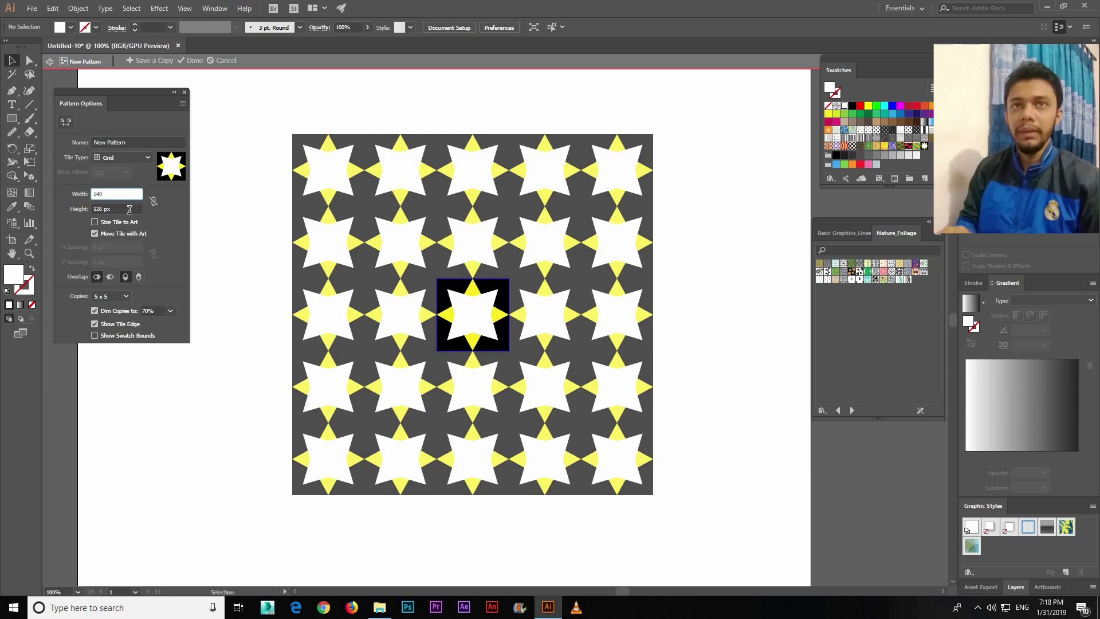
pyautogui.press('Tab')
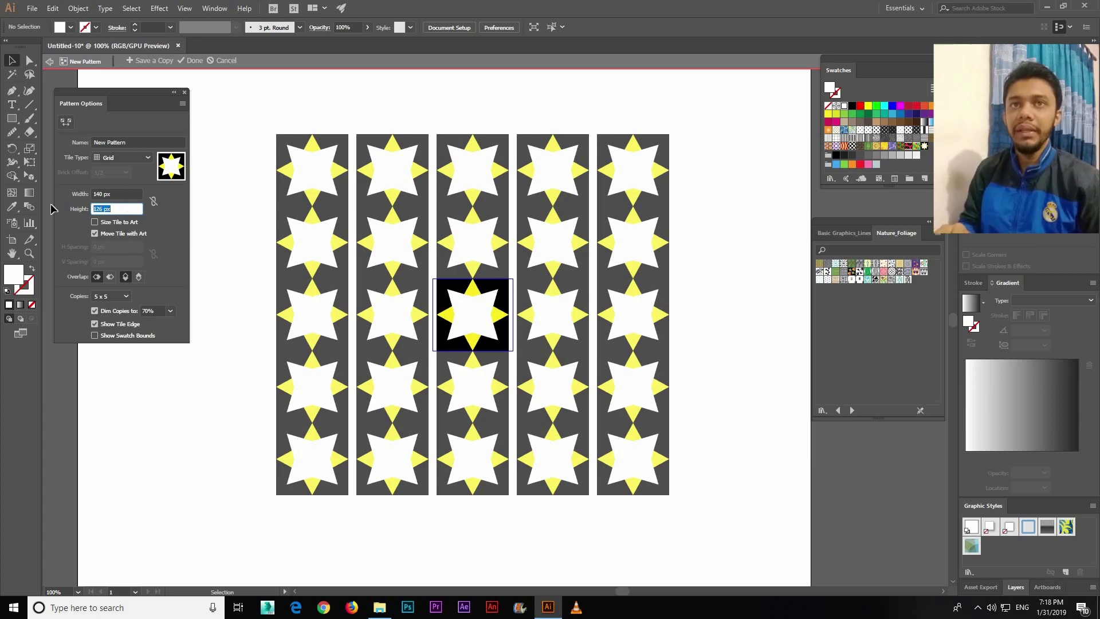
pyautogui.write('0')
pyautogui.click(115, 193)
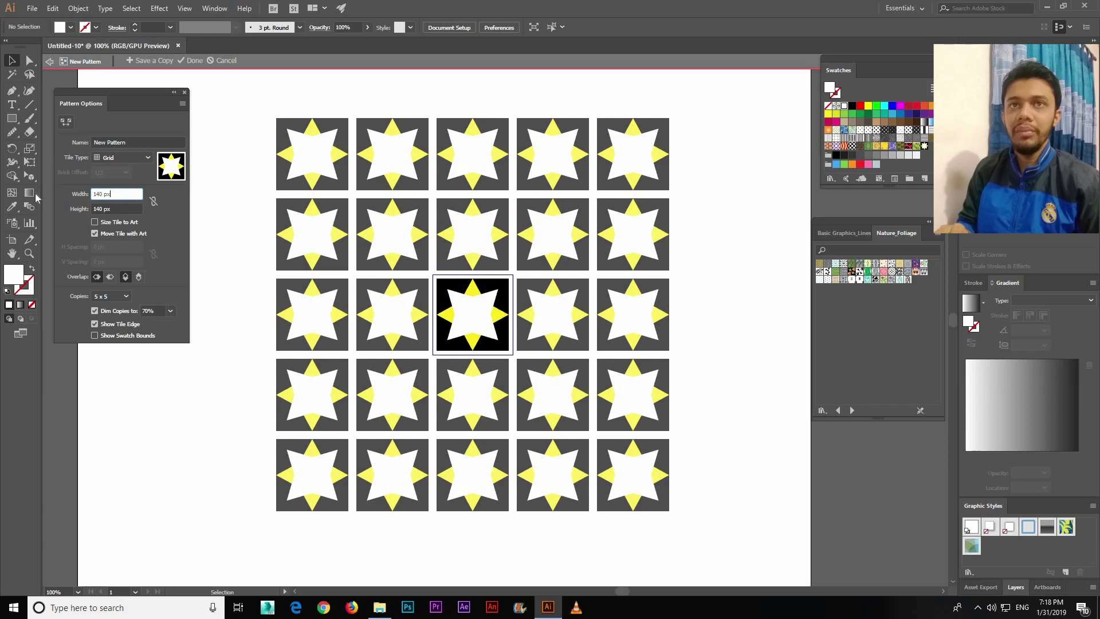
# Change the tile width and height to 130 px
pyautogui.hotkey('ctrl', 'a')
pyautogui.write('130')
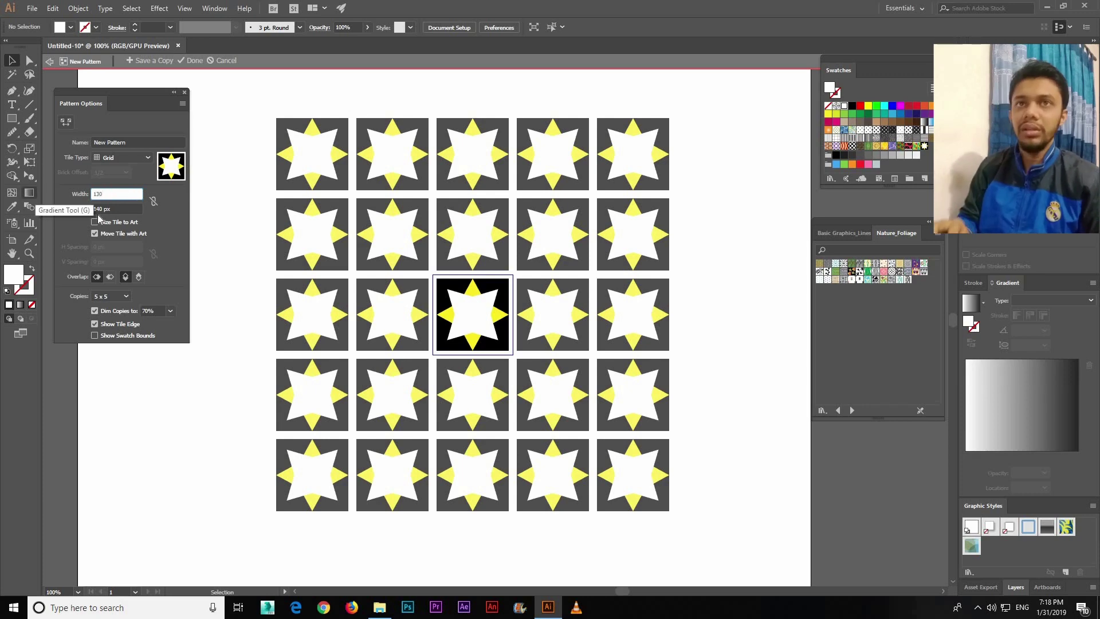
pyautogui.click(126, 210)
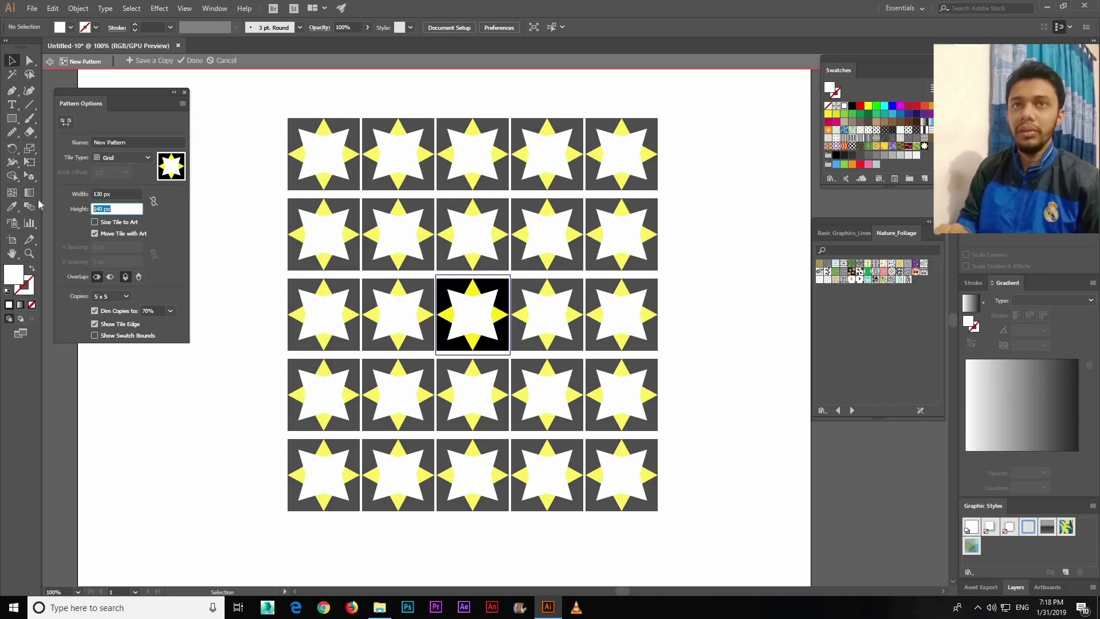
pyautogui.write('130')
pyautogui.press('Return')
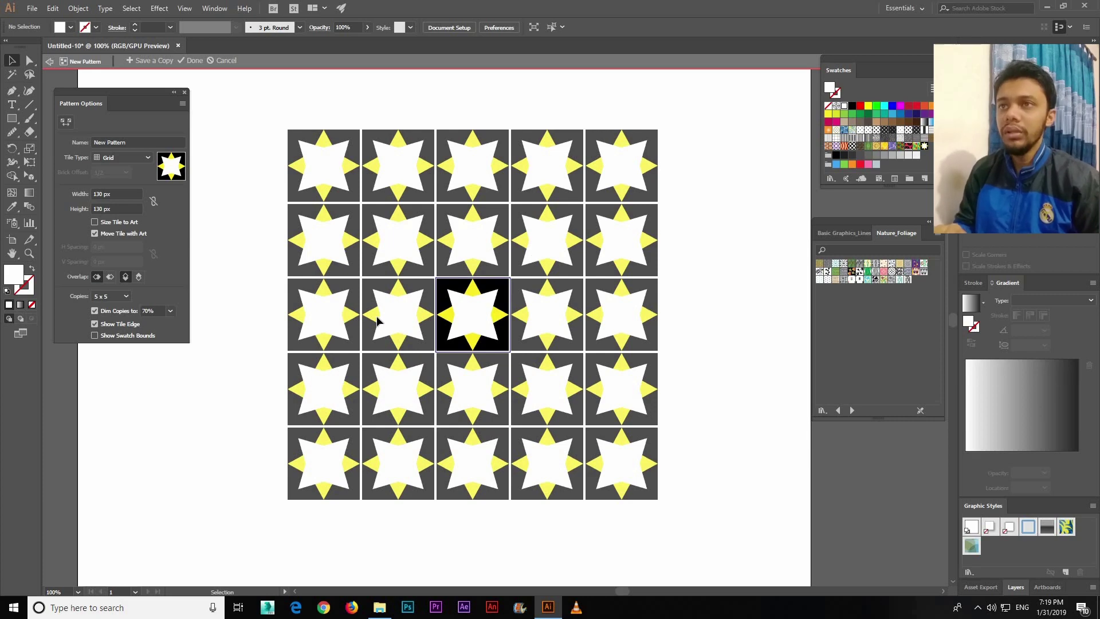
# Save the star pattern and delete the leftover star tile from the artboard
pyautogui.click(195, 60)
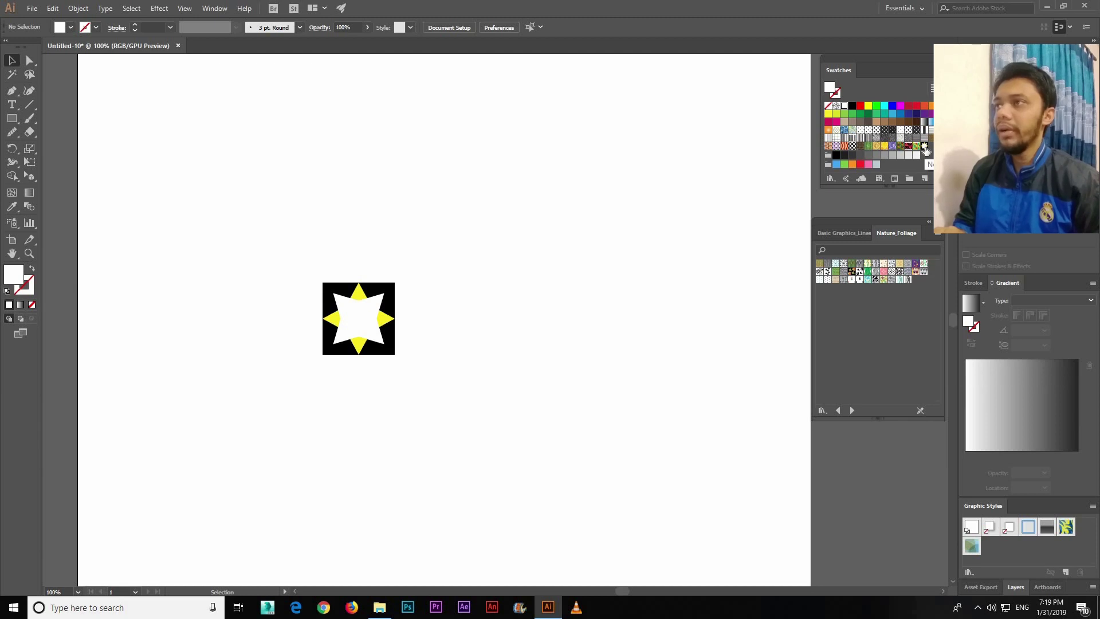
pyautogui.hotkey('ctrl', 'a')
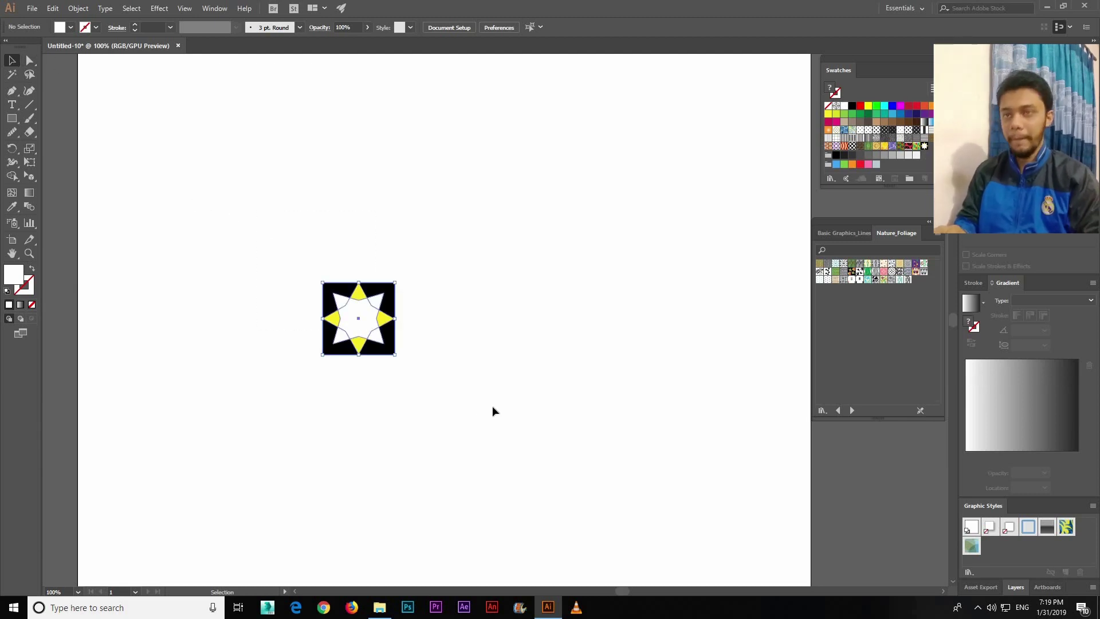
pyautogui.press('Delete')
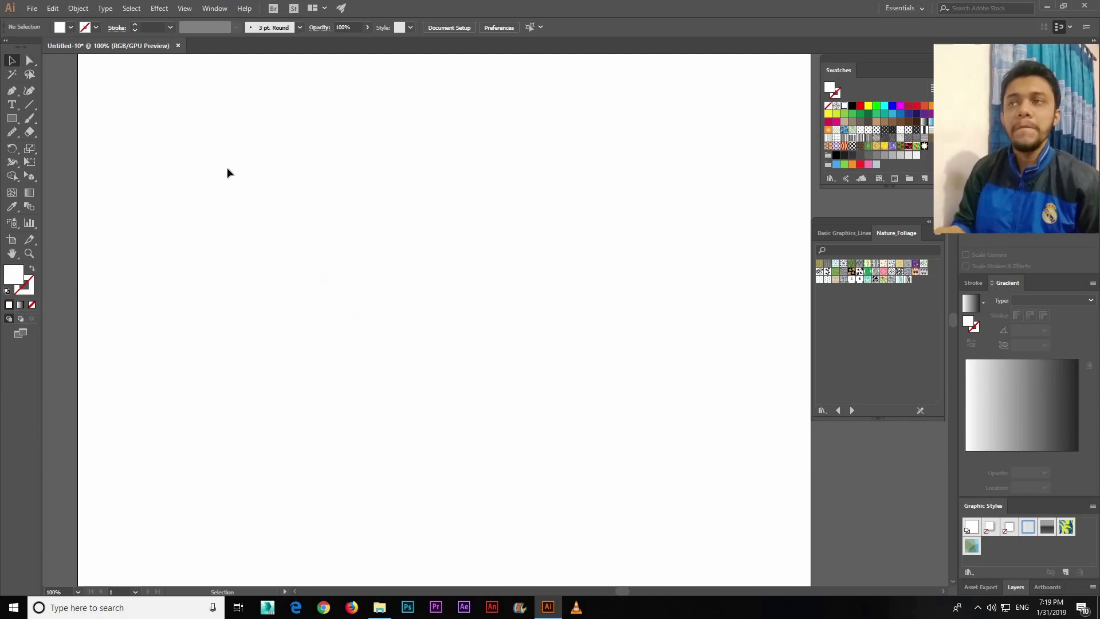
# Choose New from Template in the File menu
pyautogui.click(36, 10)
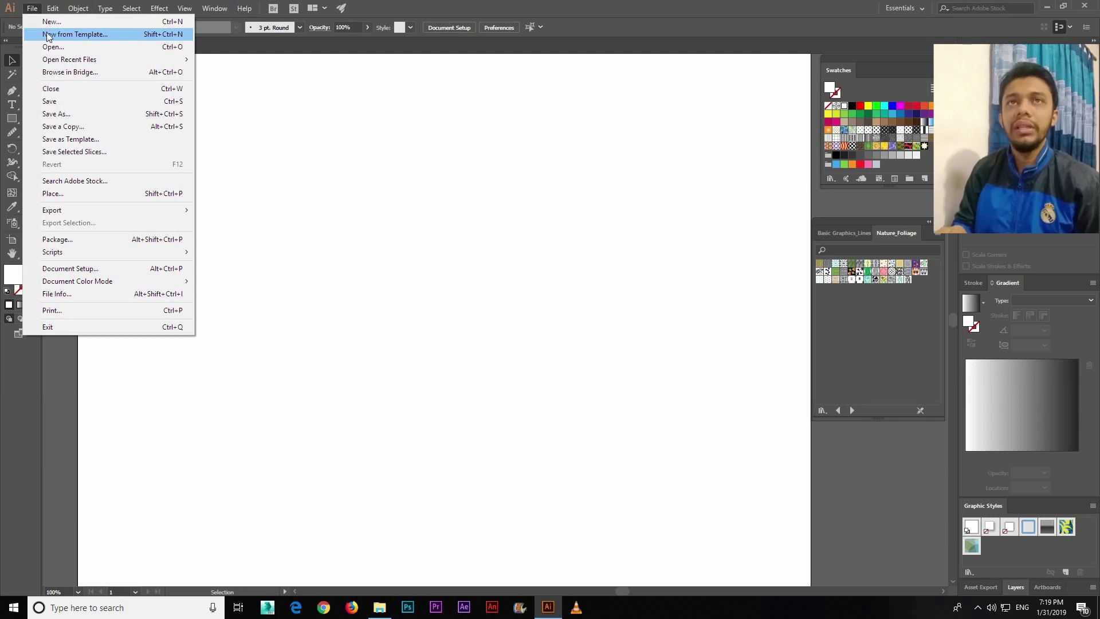
pyautogui.click(33, 8)
pyautogui.click(33, 8)
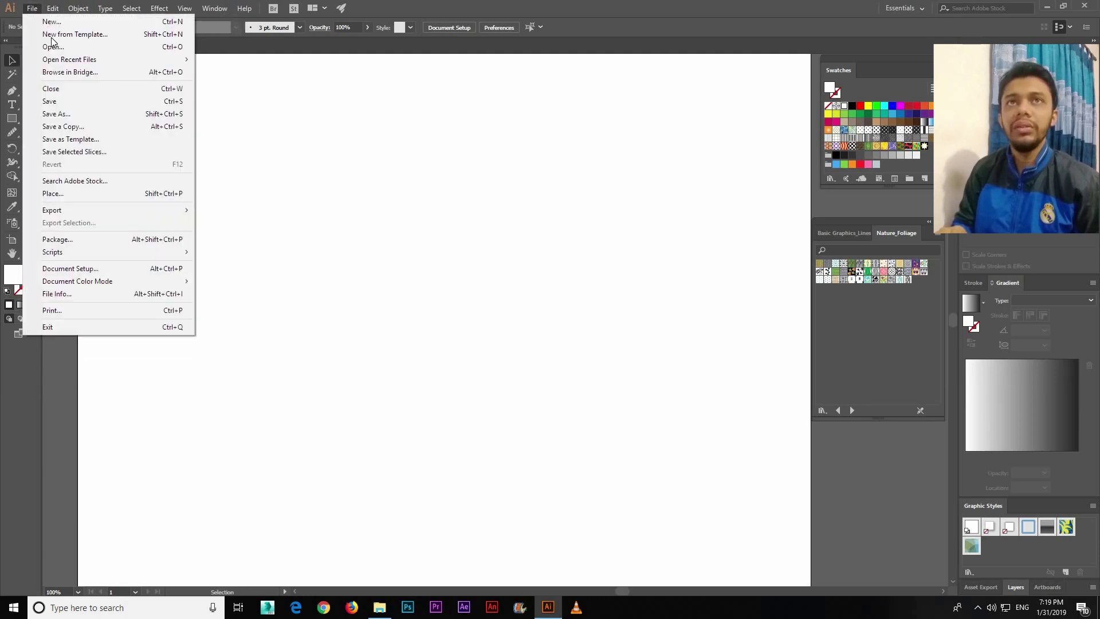
pyautogui.click(602, 314)
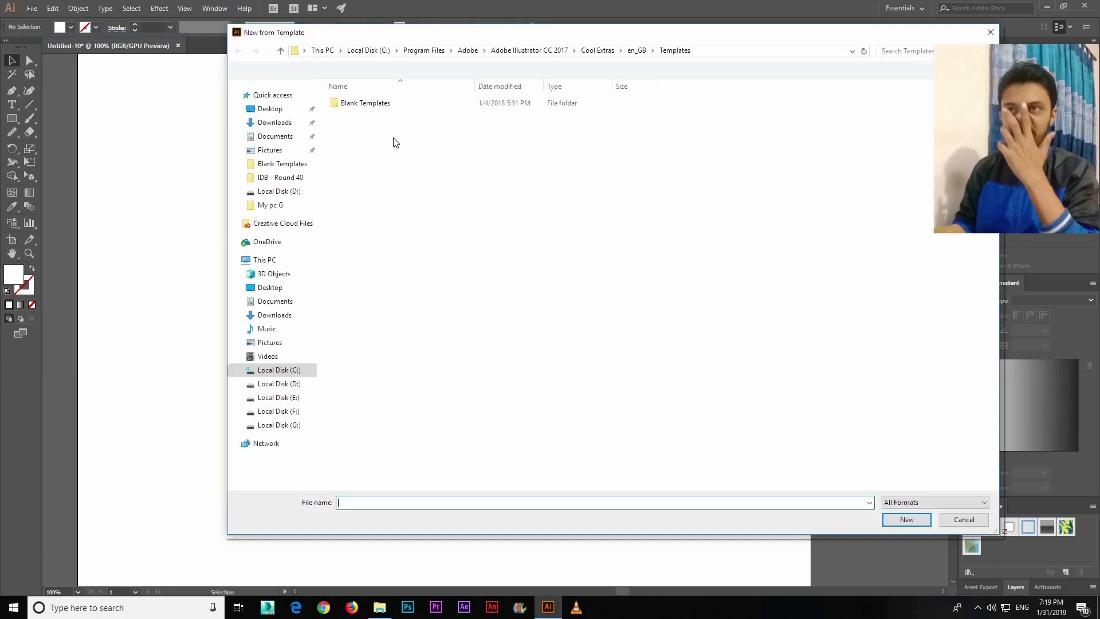
# Create a new document from the Tshirt template in the Blank Templates folder
pyautogui.click(382, 103)
pyautogui.doubleClick(382, 106)
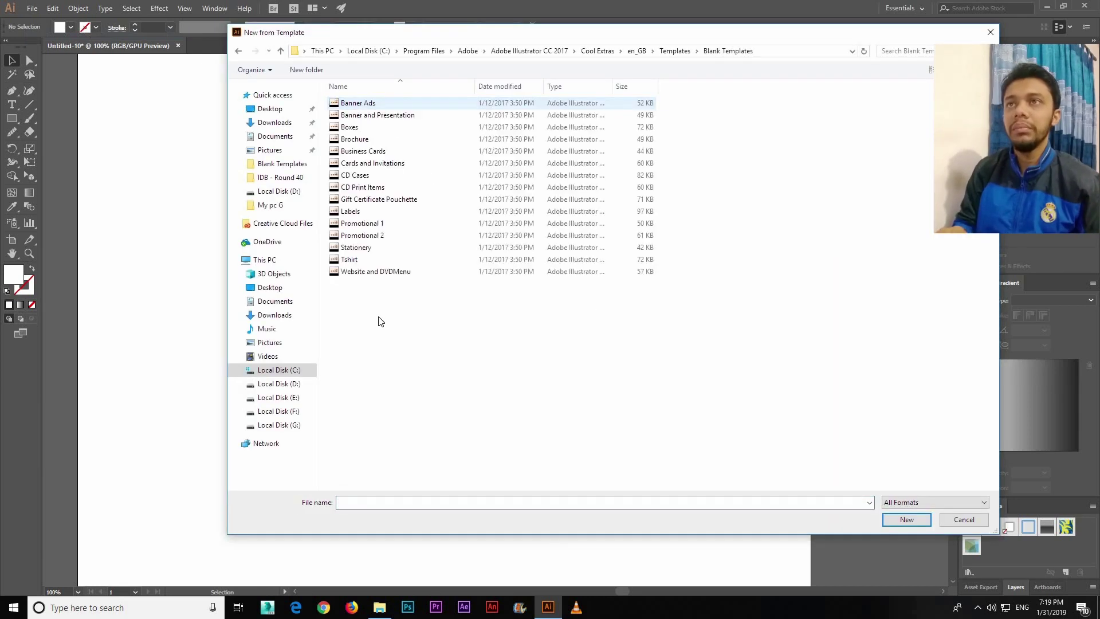
pyautogui.doubleClick(351, 261)
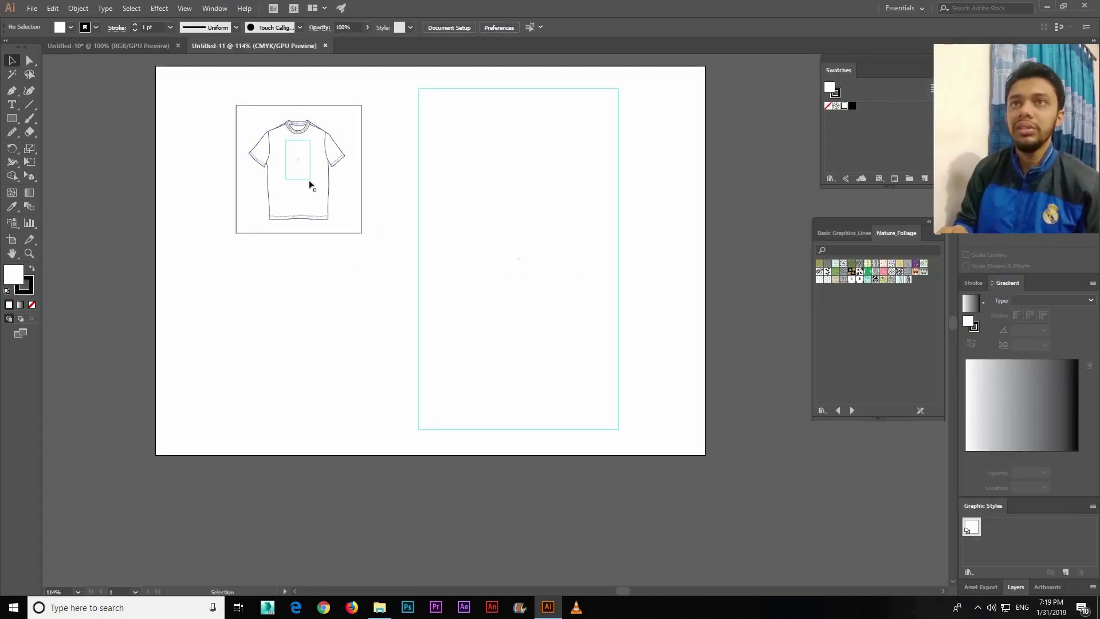
# Paste the T-shirt artwork into the blank Untitled-10 document, enlarge it and reposition it
pyautogui.press('a')
pyautogui.hotkey('ctrl', 'a')
pyautogui.click(140, 47)
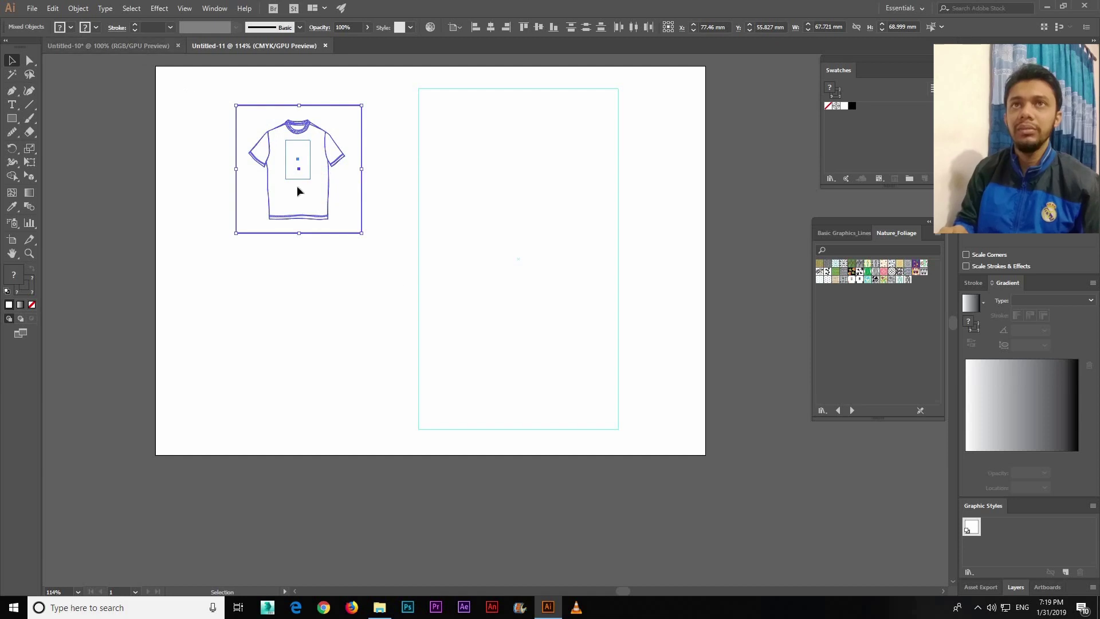
pyautogui.hotkey('ctrl', 'v')
pyautogui.moveTo(551, 376); pyautogui.dragTo(599, 357)
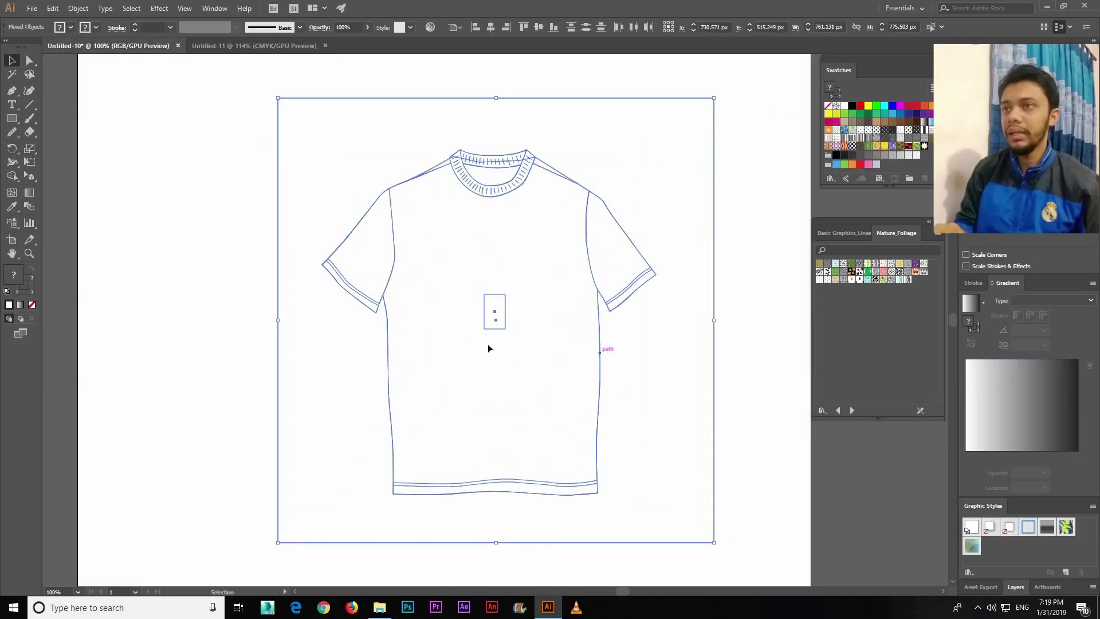
pyautogui.moveTo(608, 308); pyautogui.dragTo(496, 299)
# Make the T-shirt artwork a clipping mask, then ungroup it
pyautogui.rightClick(496, 299)
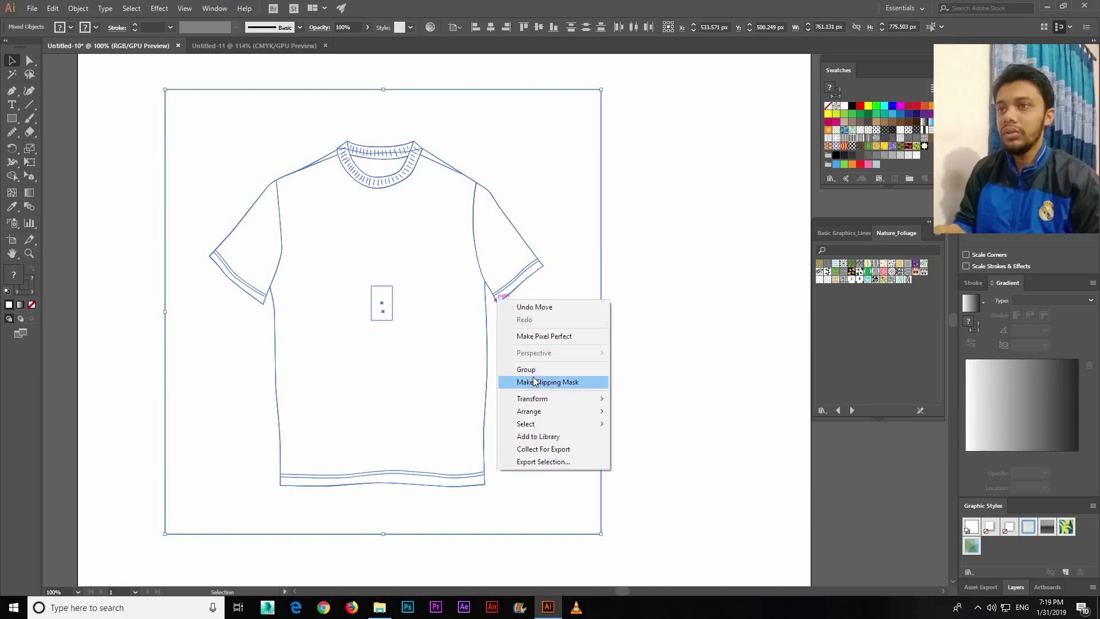
pyautogui.click(537, 382)
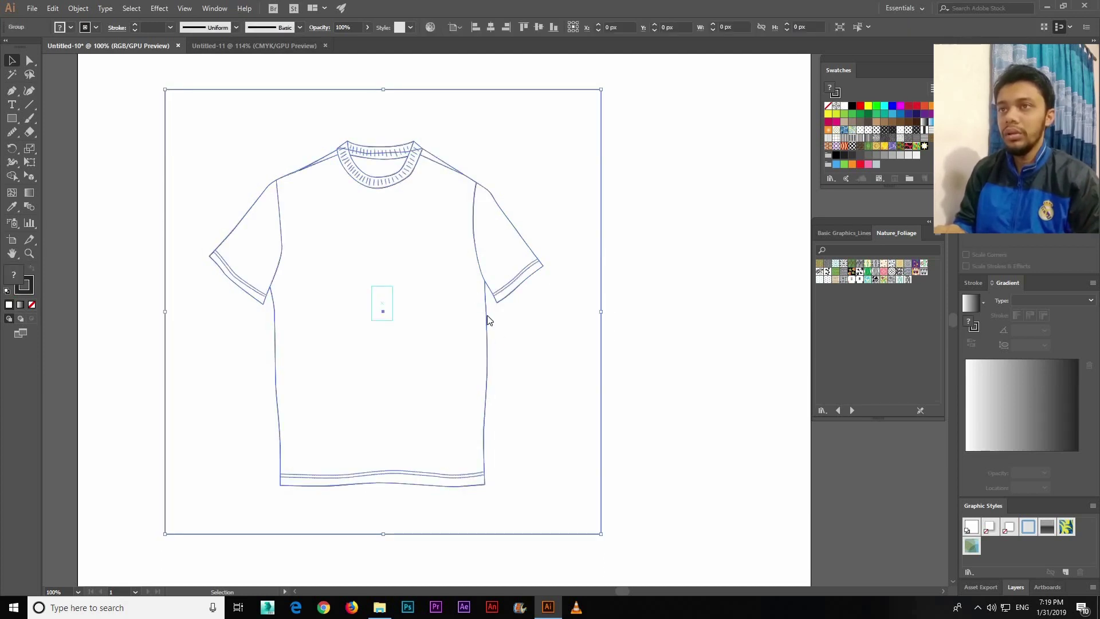
pyautogui.rightClick(473, 291)
pyautogui.click(632, 327)
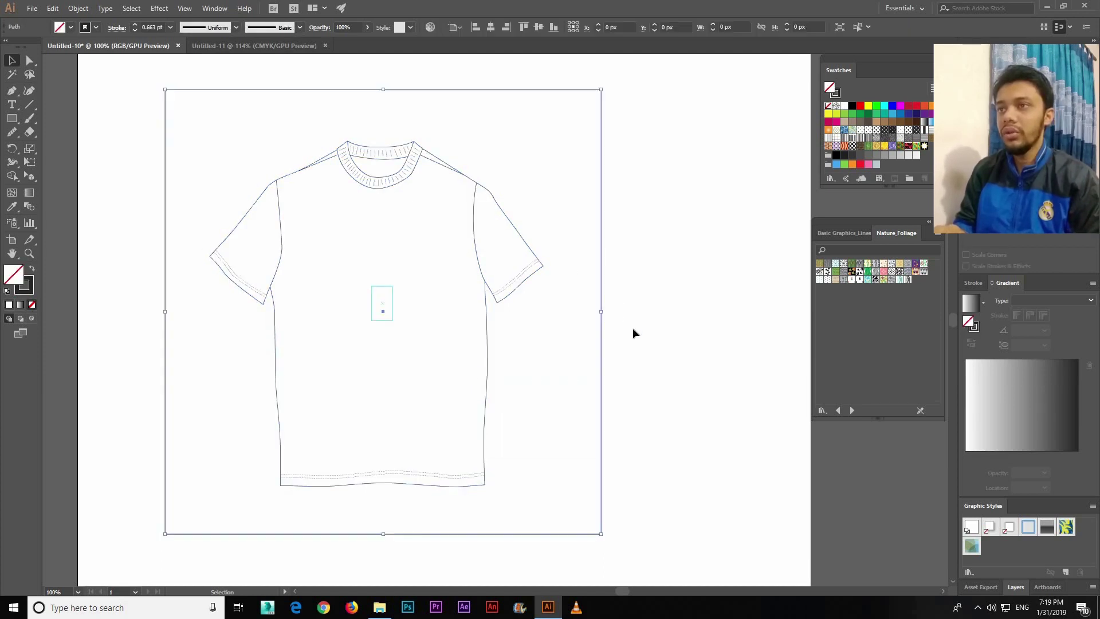
pyautogui.click(489, 290)
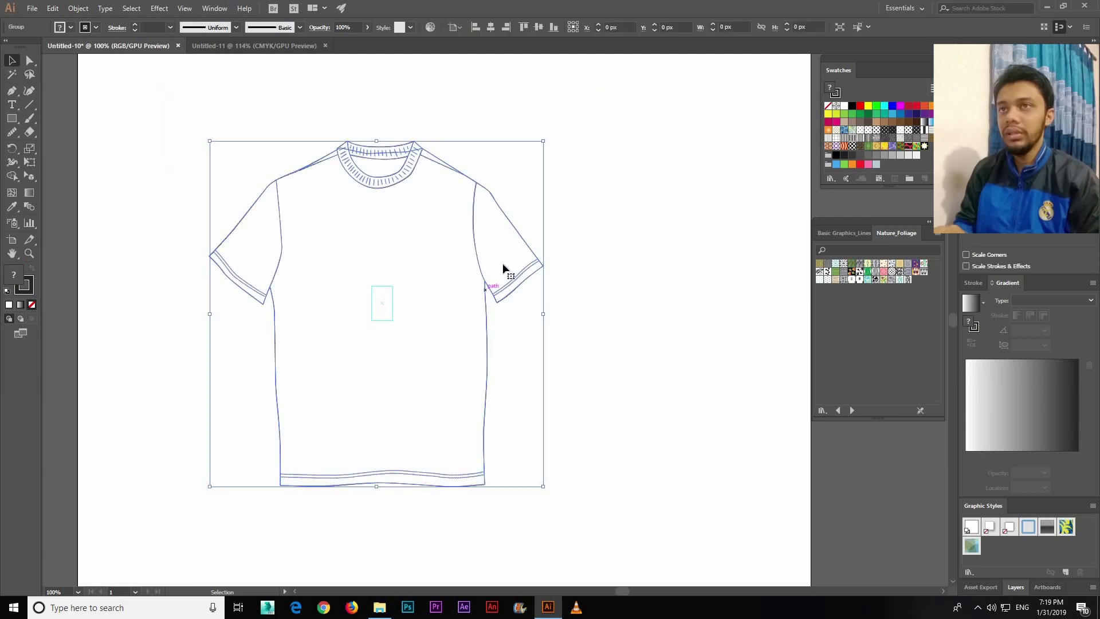
pyautogui.click(445, 259)
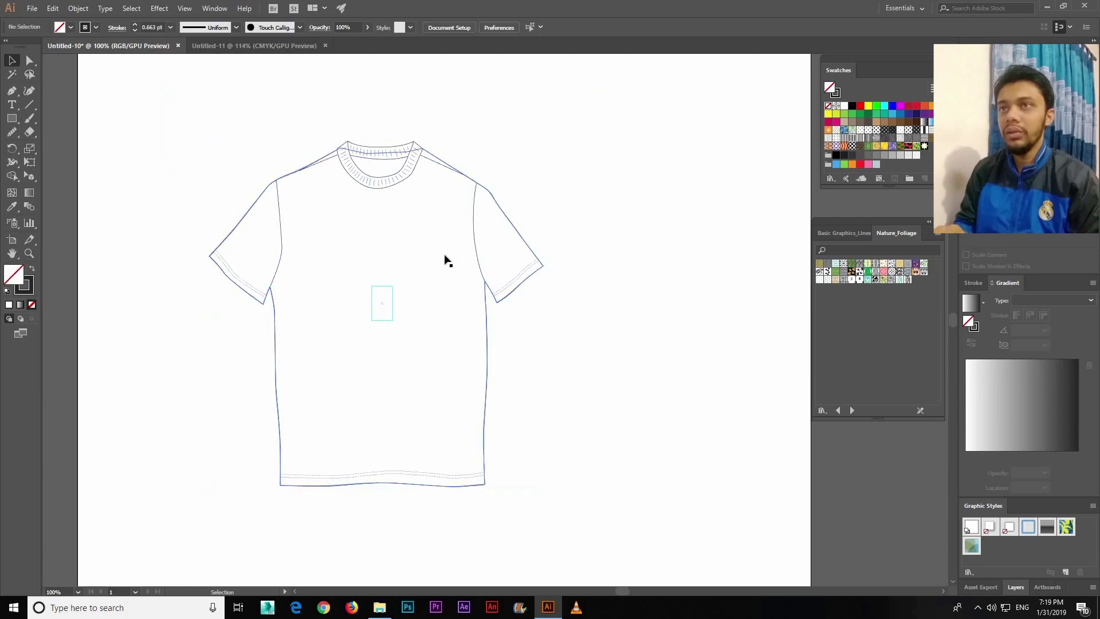
pyautogui.click(484, 321)
pyautogui.rightClick(486, 316)
pyautogui.click(517, 399)
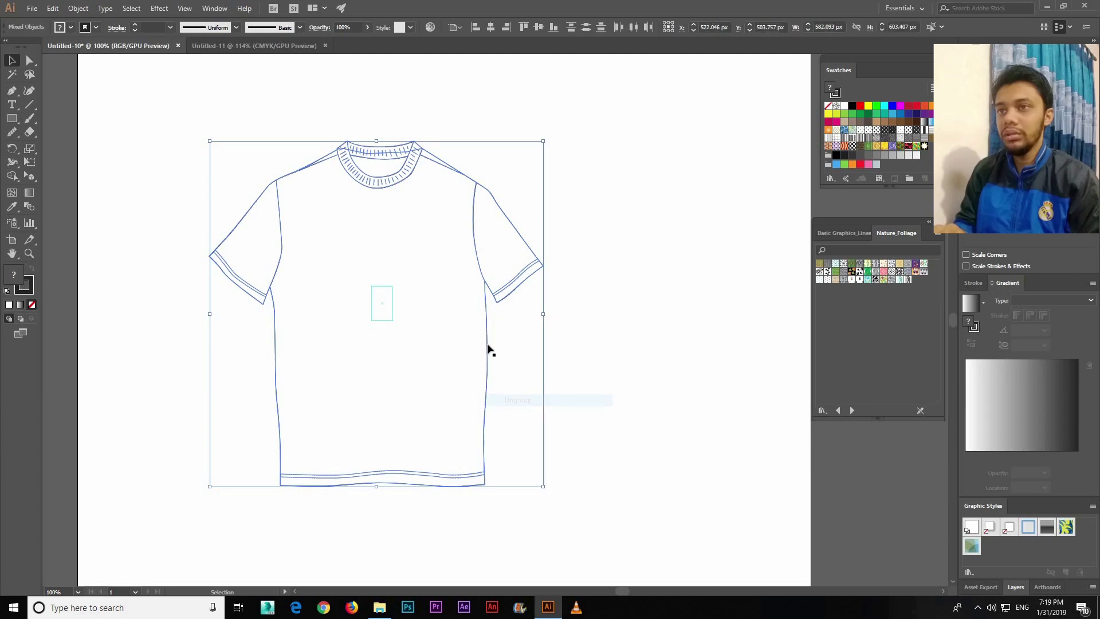
# Move the outer T-shirt outline right and select the whole T-shirt shape
pyautogui.moveTo(487, 342); pyautogui.dragTo(623, 342)
pyautogui.press('a')
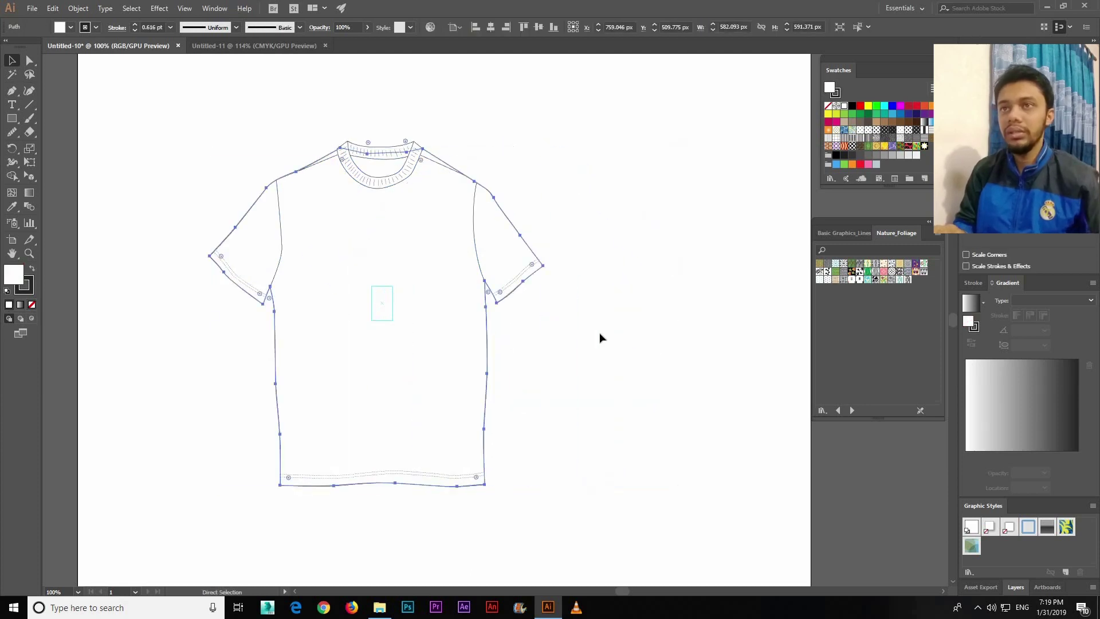
pyautogui.click(599, 338)
pyautogui.press('v')
pyautogui.click(484, 346)
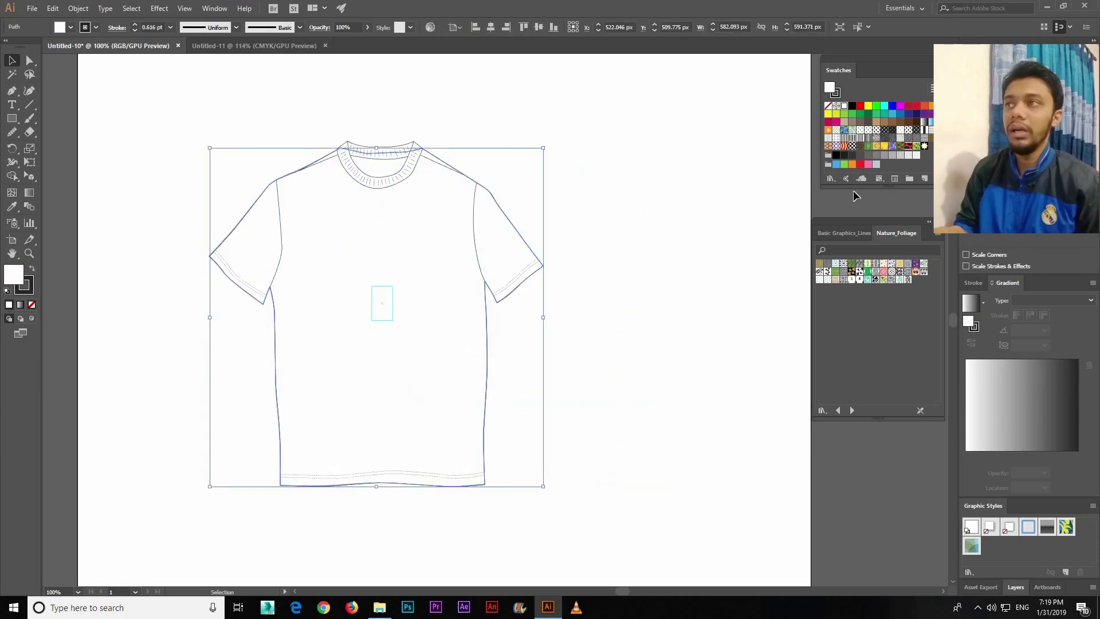
# Apply the custom star pattern swatch as the T-shirt fill and deselect to preview it
pyautogui.click(924, 146)
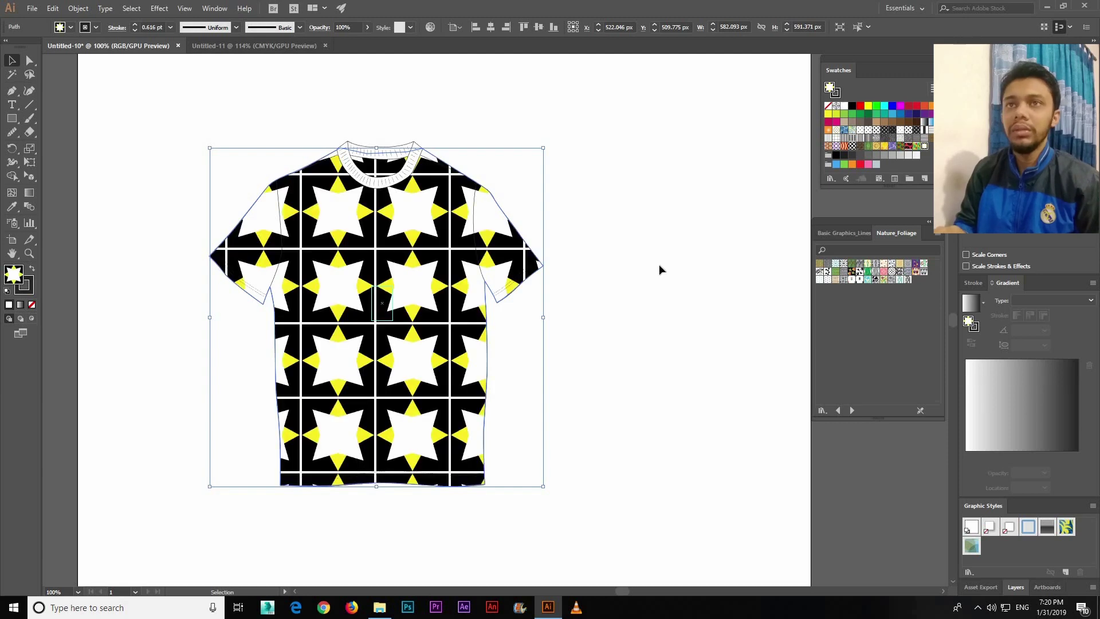
pyautogui.click(659, 265)
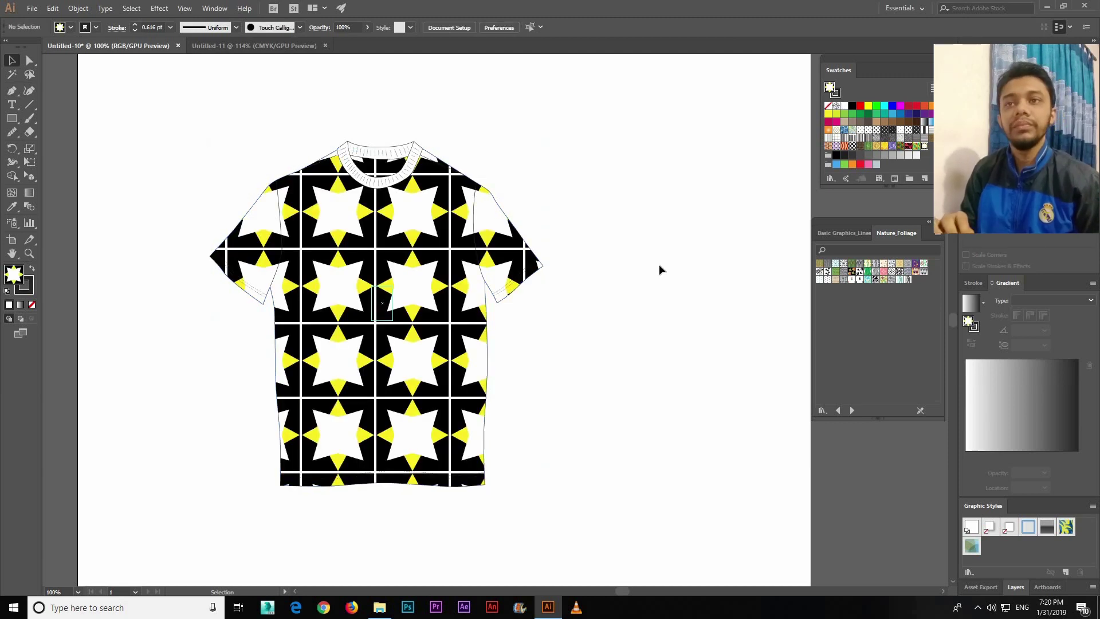
pyautogui.moveTo(602, 332)
pyautogui.mouseDown()
pyautogui.moveTo(575, 332)
pyautogui.moveTo(611, 308)
pyautogui.mouseUp()
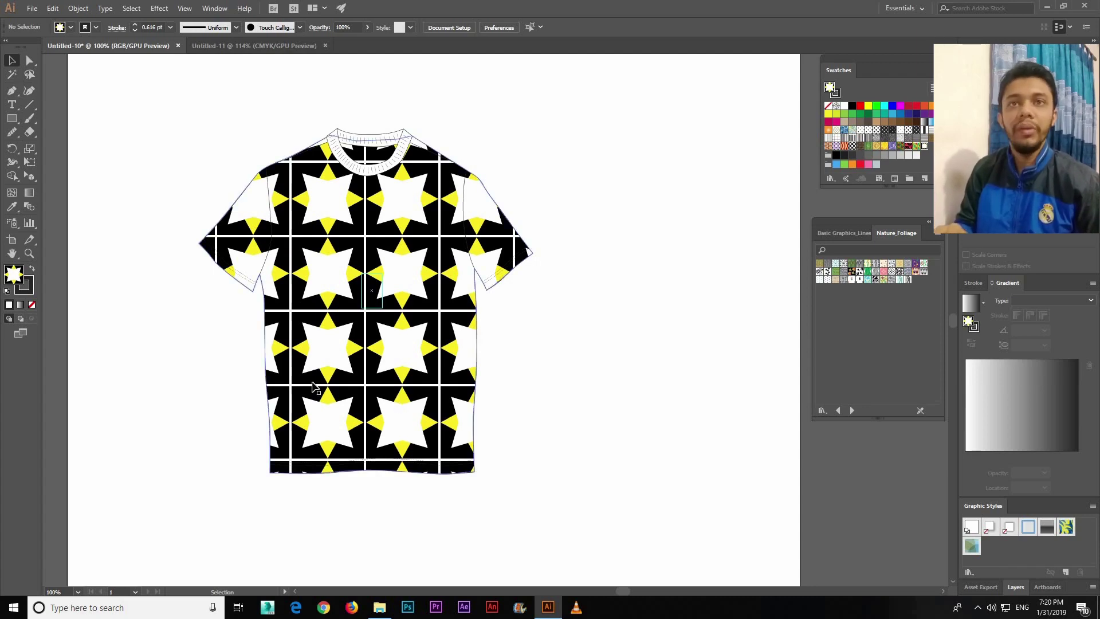
# Give the T-shirt outline a thick pattern stroke, then set its weight to 0
pyautogui.click(266, 369)
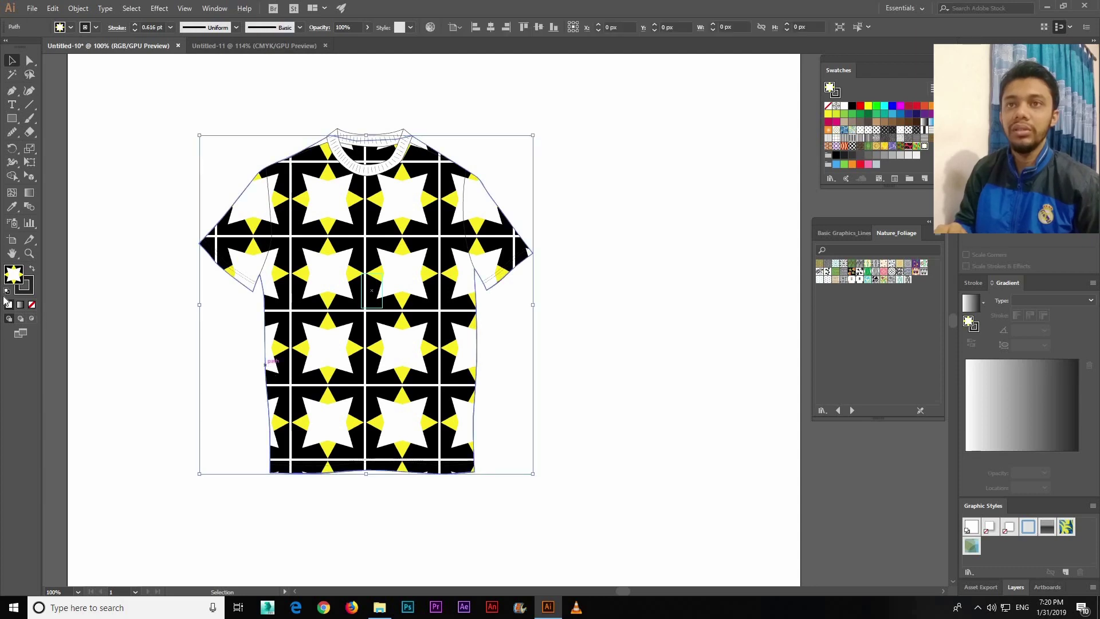
pyautogui.click(851, 147)
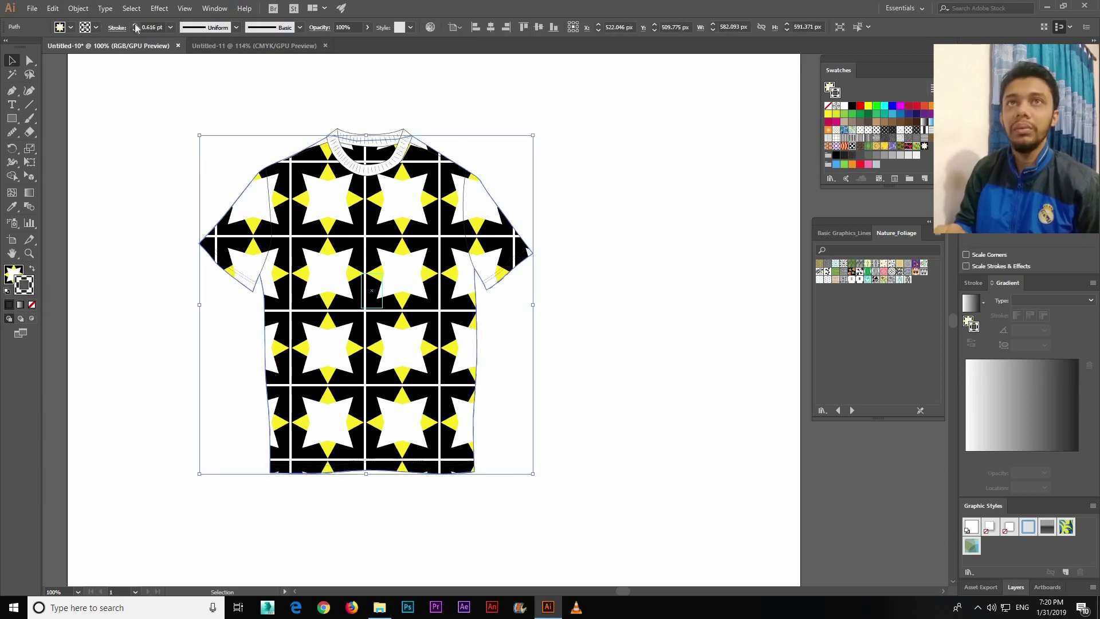
pyautogui.click(135, 25)
pyautogui.write('13')
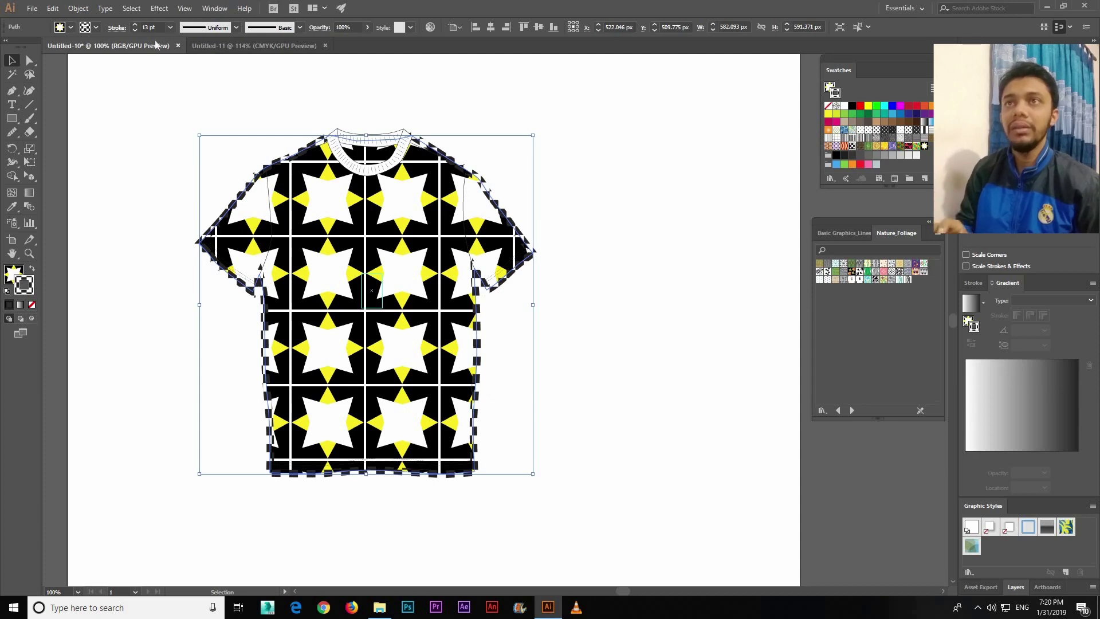
pyautogui.doubleClick(148, 27)
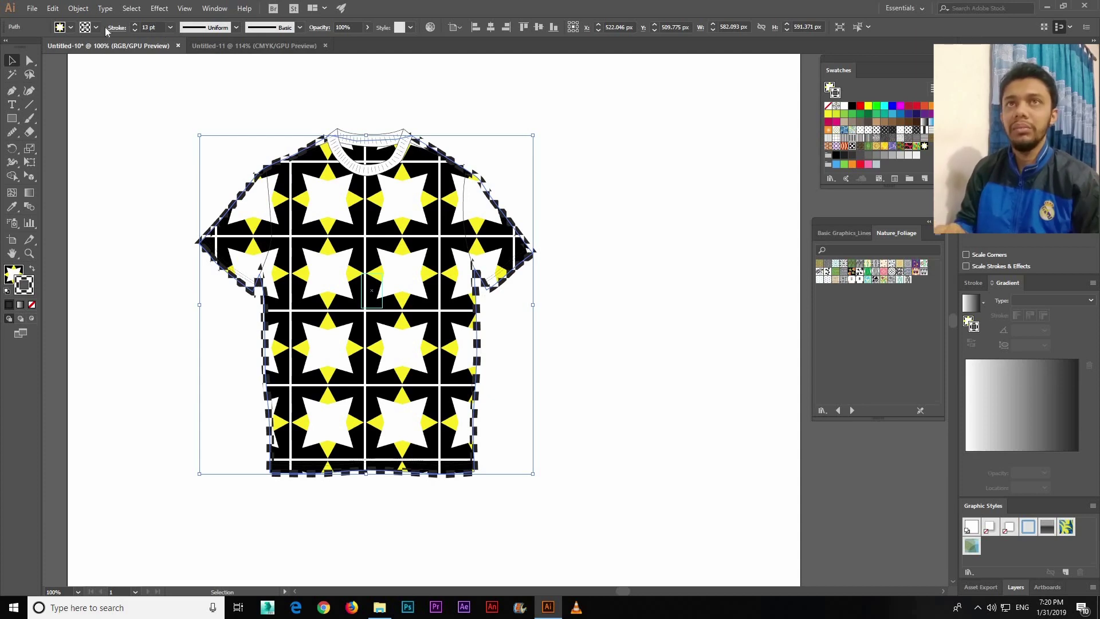
pyautogui.write('0')
pyautogui.press('Return')
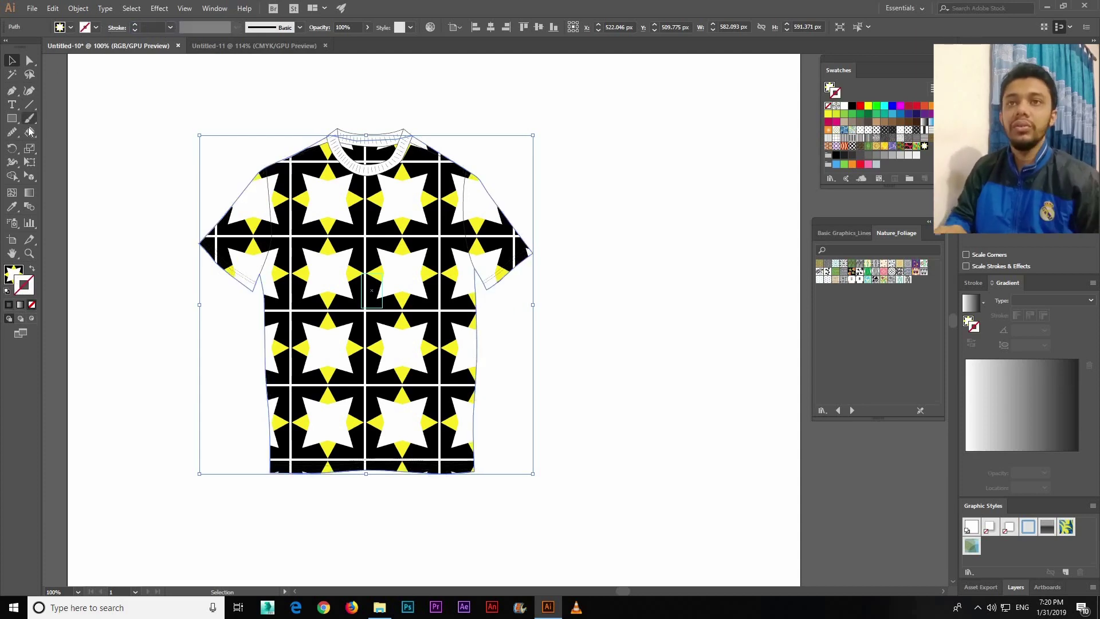
# Restore a thin 1 pt black outline on the T-shirt
pyautogui.click(123, 147)
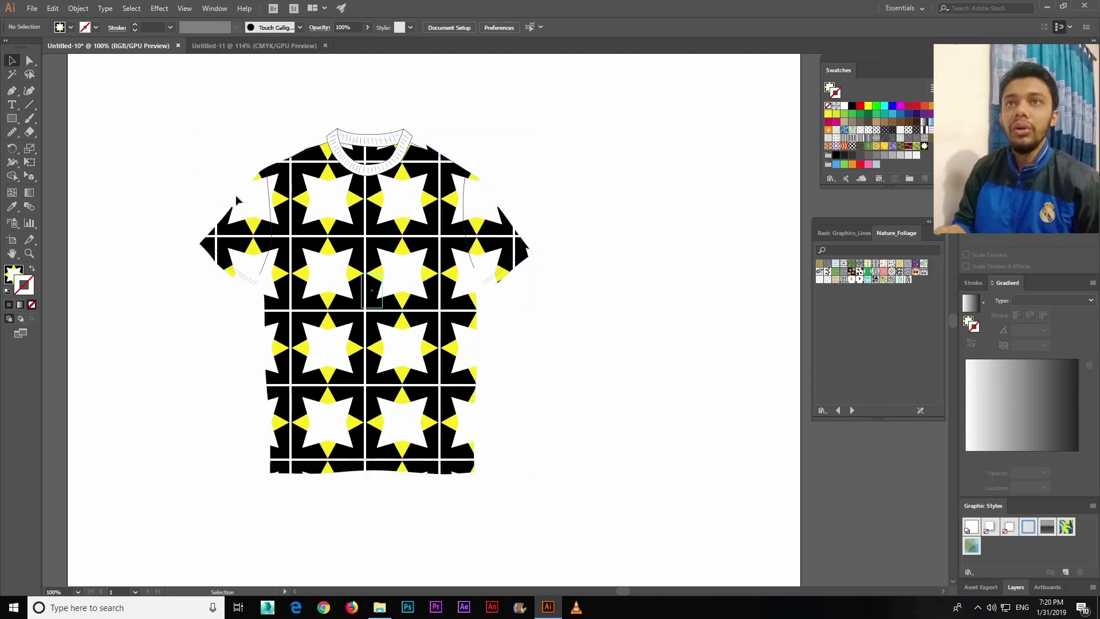
pyautogui.click(236, 198)
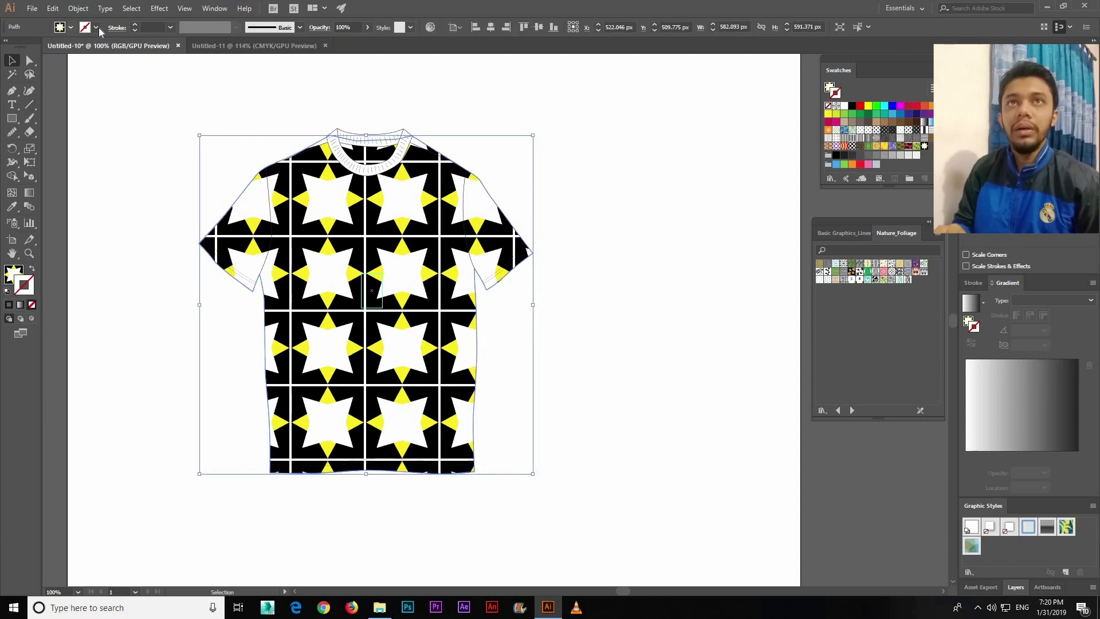
pyautogui.click(129, 203)
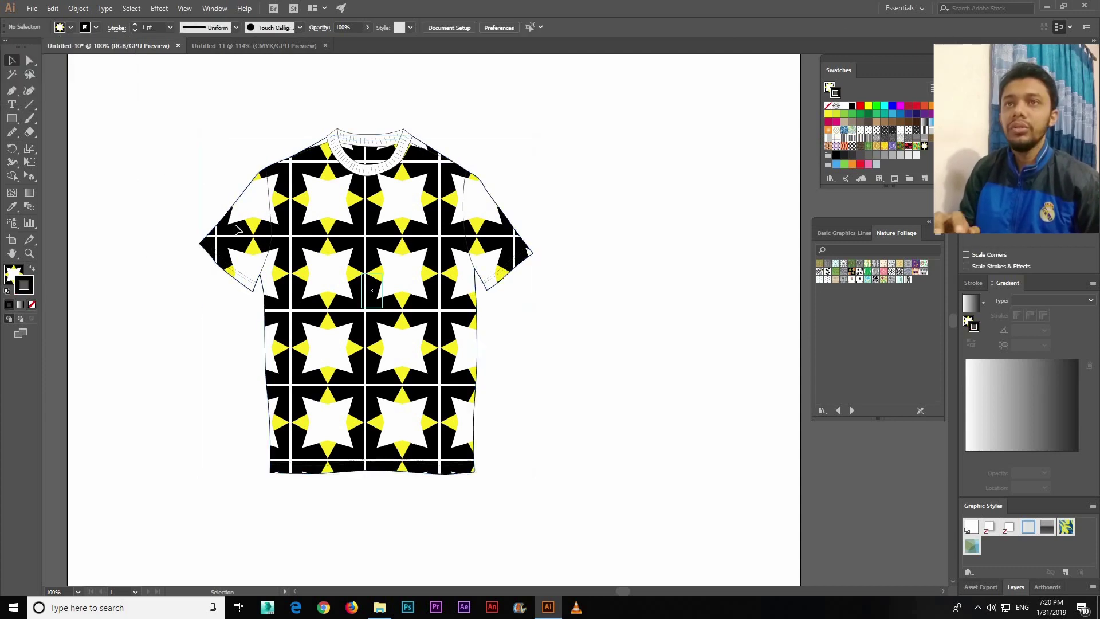
pyautogui.moveTo(351, 246); pyautogui.dragTo(233, 218)
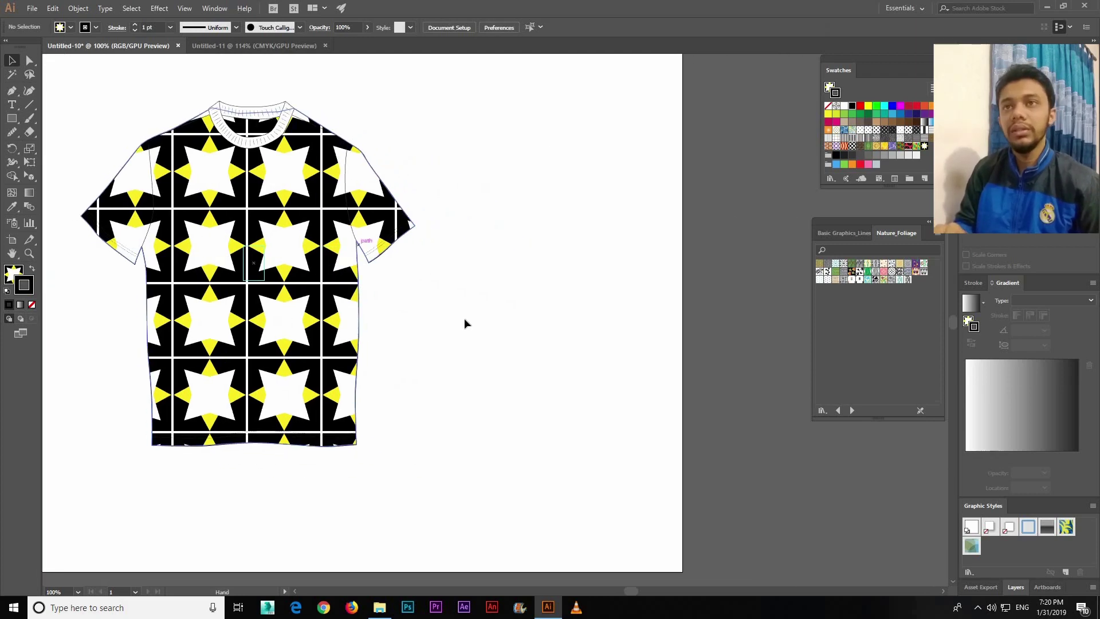
# Fill the T-shirt with the colourful flower pattern and Alt-drag a copy beside it
pyautogui.click(291, 272)
pyautogui.click(916, 146)
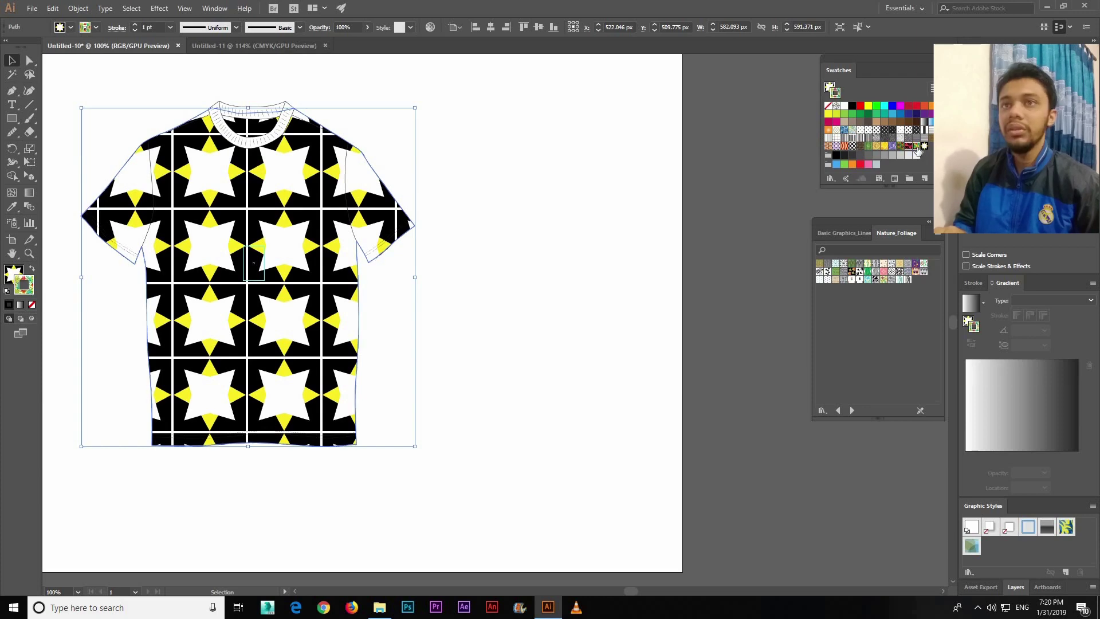
pyautogui.click(923, 146)
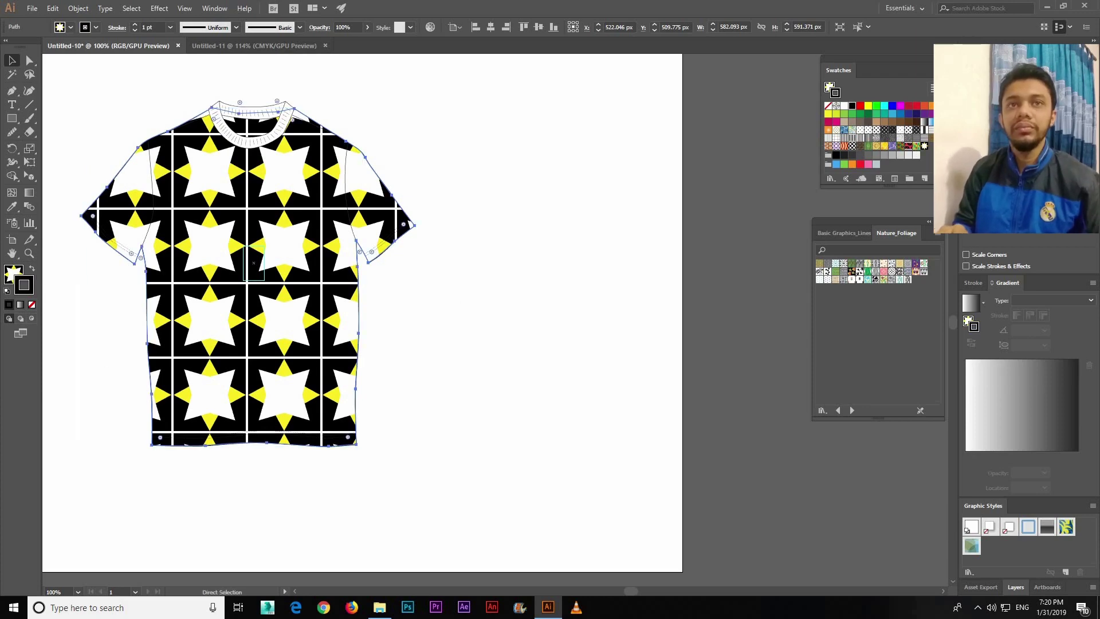
pyautogui.click(915, 147)
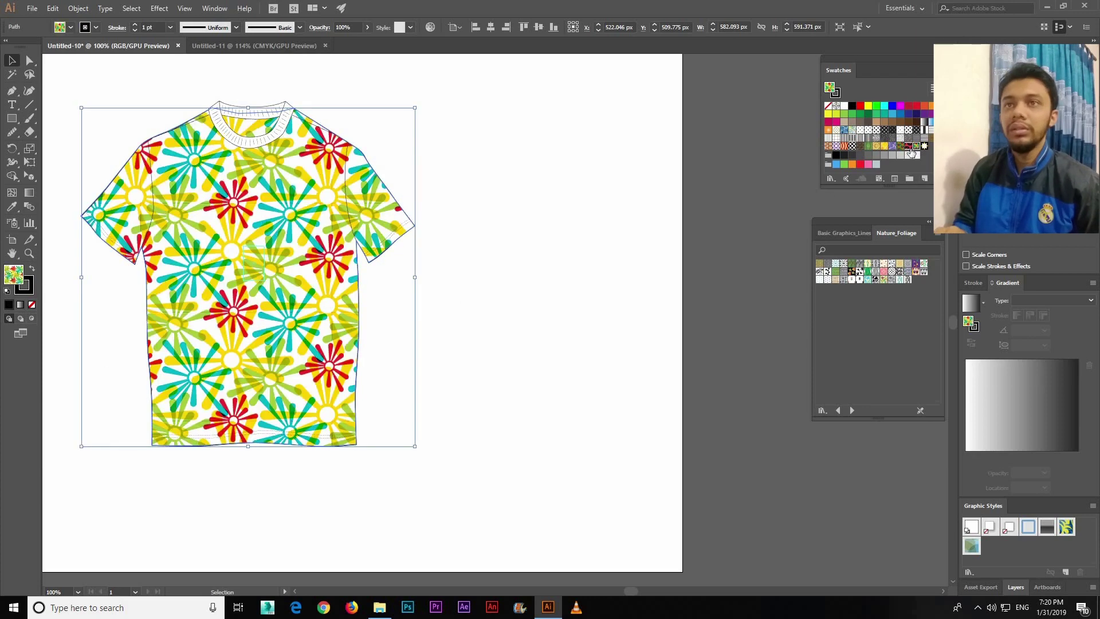
pyautogui.click(645, 306)
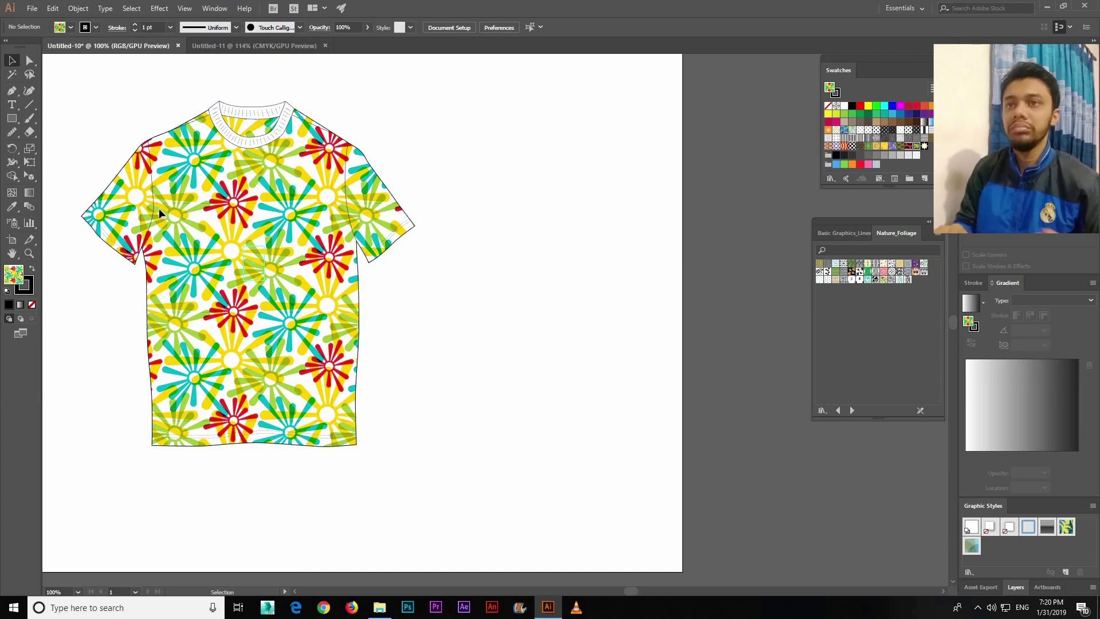
pyautogui.moveTo(475, 455); pyautogui.dragTo(84, 111)
pyautogui.moveTo(235, 212)
pyautogui.mouseDown()
pyautogui.moveTo(558, 211)
pyautogui.moveTo(538, 287)
pyautogui.mouseUp()
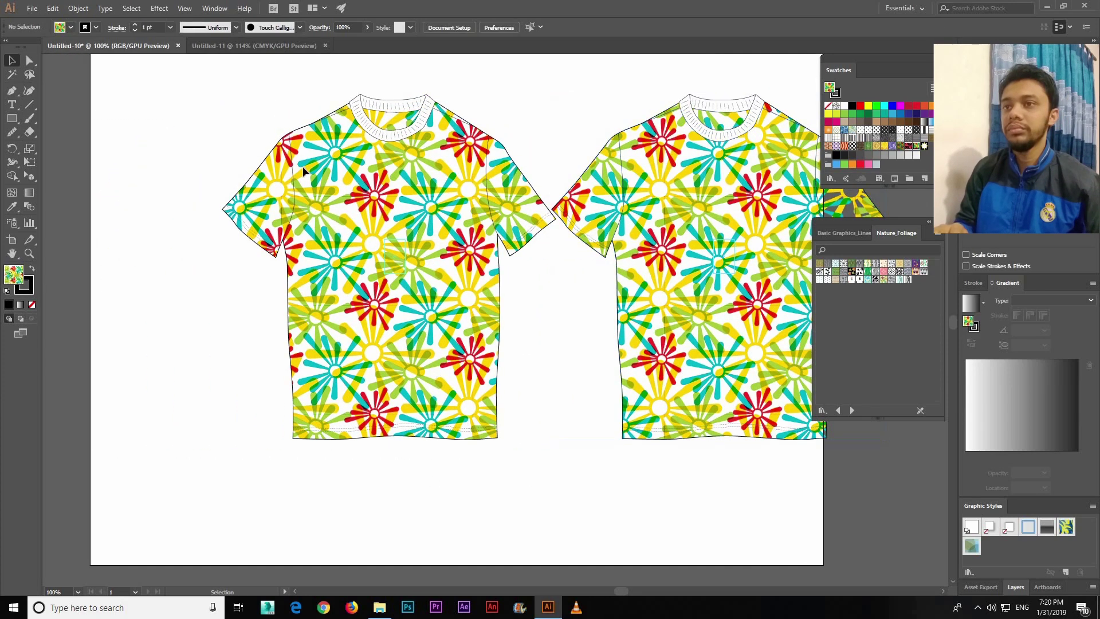
# Move the first shirt left and fill the right shirt with the purple swirl pattern
pyautogui.moveTo(319, 189); pyautogui.dragTo(212, 185)
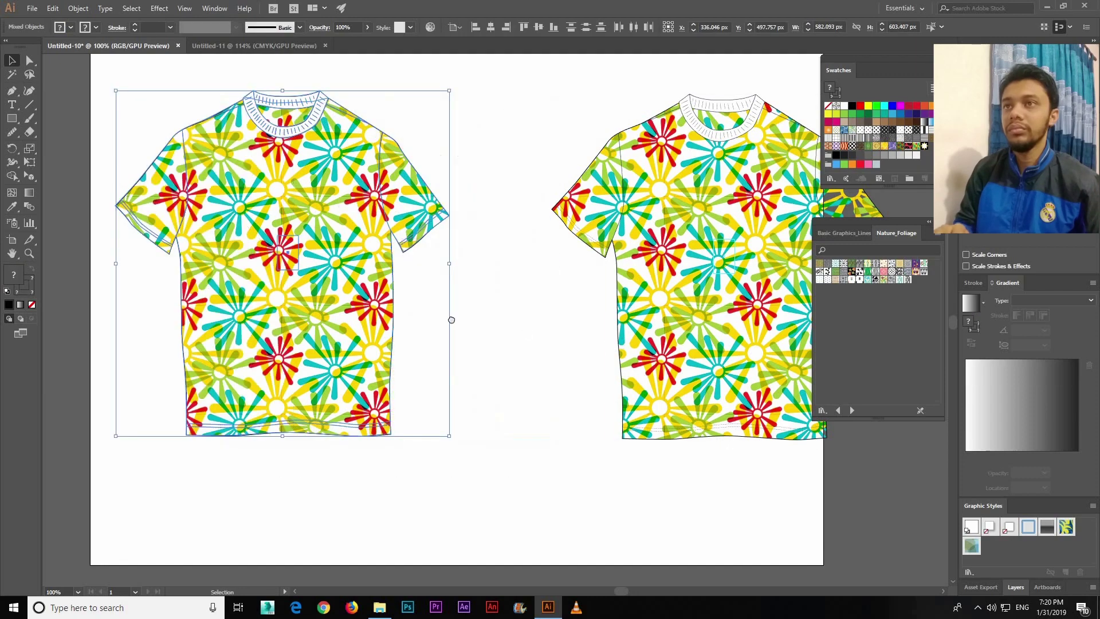
pyautogui.hscroll(5, 695, 423)
pyautogui.moveTo(645, 434); pyautogui.dragTo(599, 410)
pyautogui.moveTo(479, 304)
pyautogui.mouseDown()
pyautogui.moveTo(525, 305)
pyautogui.moveTo(450, 305)
pyautogui.mouseUp()
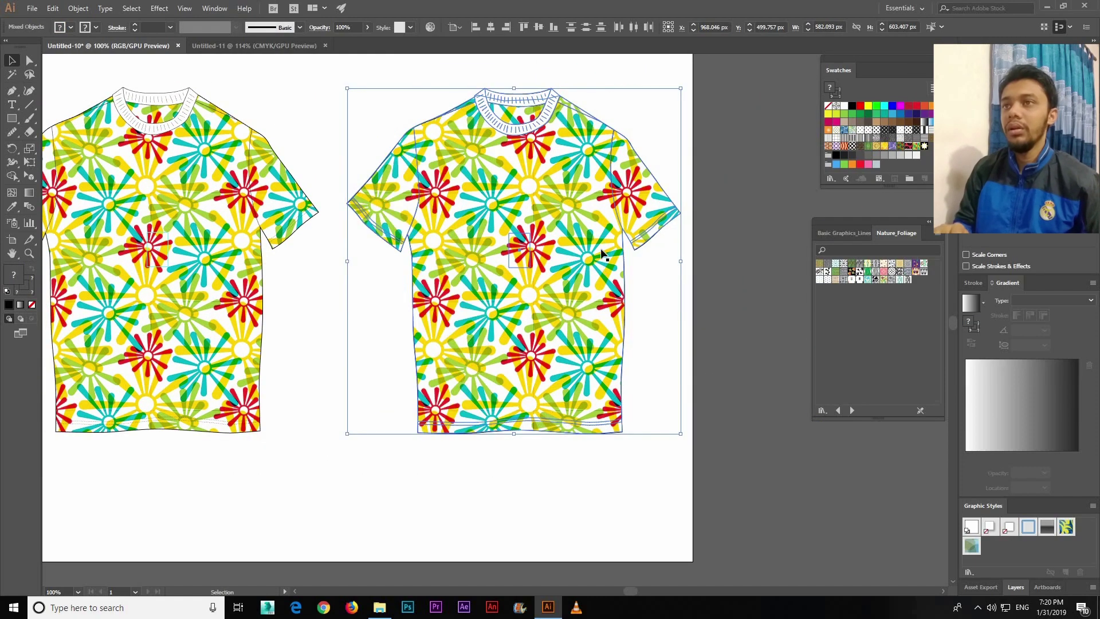
pyautogui.click(891, 147)
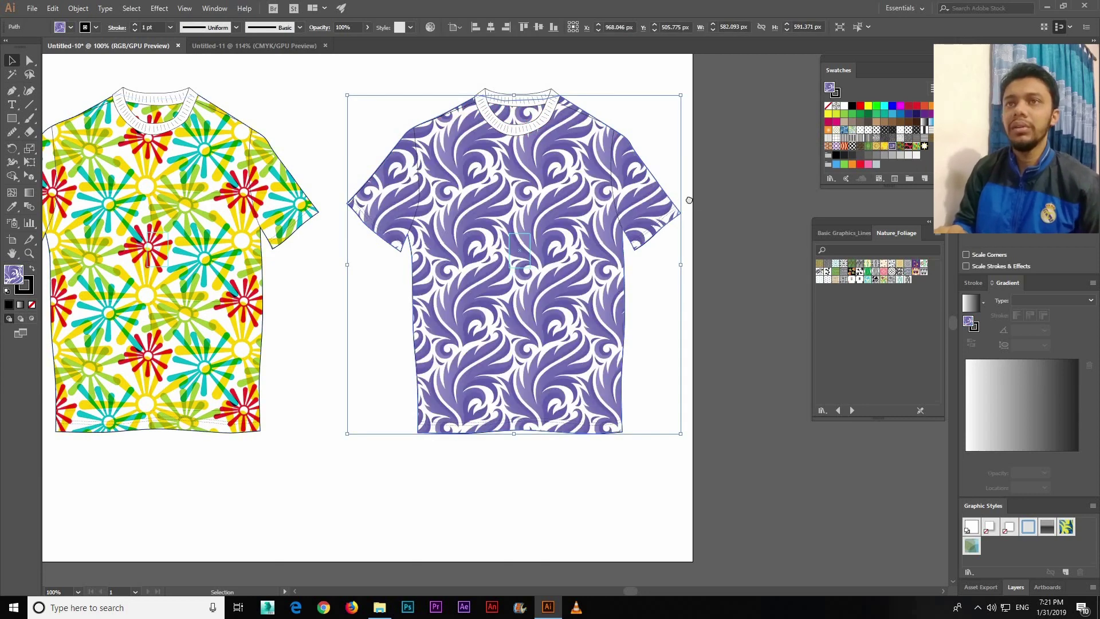
# Try yellow flame, gold damask, green parquet, checkerboard and purple octagon patterns on the right shirt
pyautogui.moveTo(676, 208)
pyautogui.mouseDown()
pyautogui.moveTo(725, 208)
pyautogui.moveTo(743, 221)
pyautogui.mouseUp()
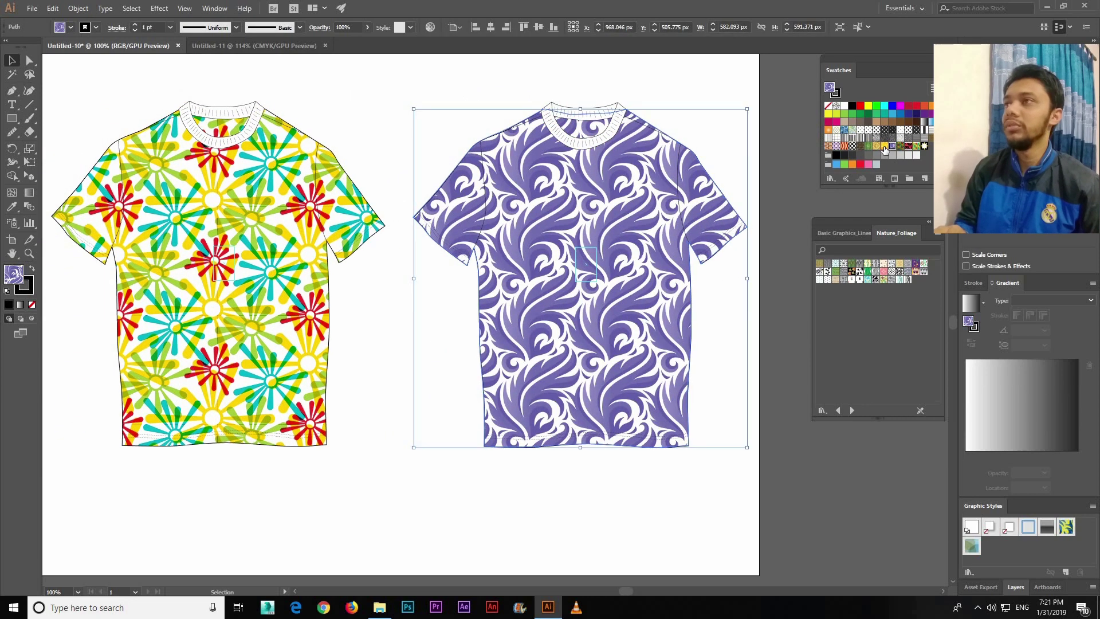
pyautogui.click(884, 146)
pyautogui.click(867, 147)
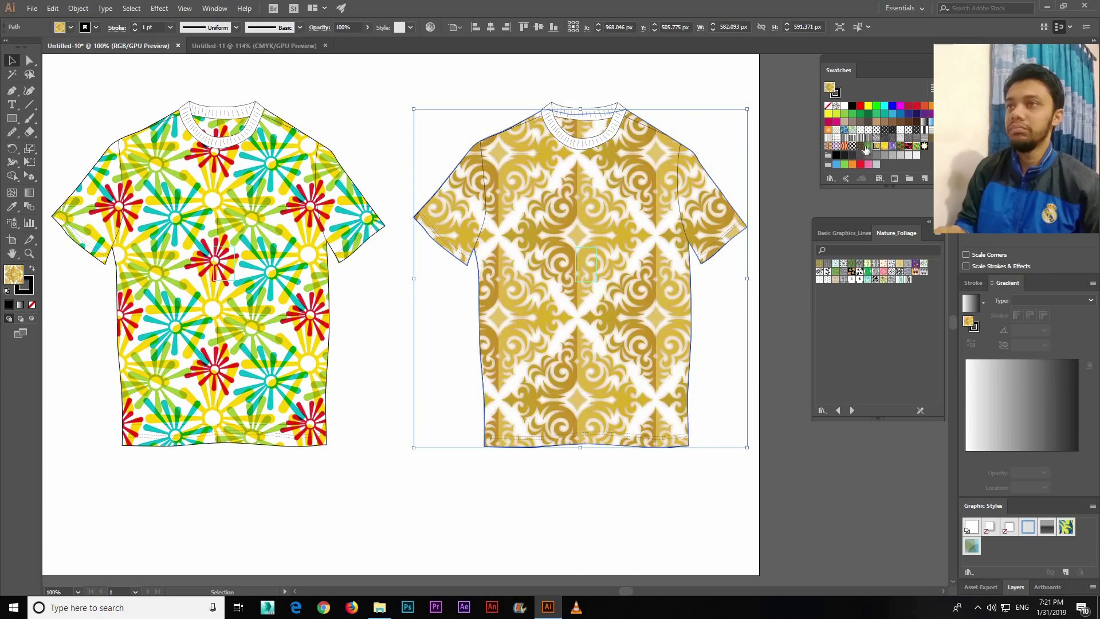
pyautogui.click(865, 147)
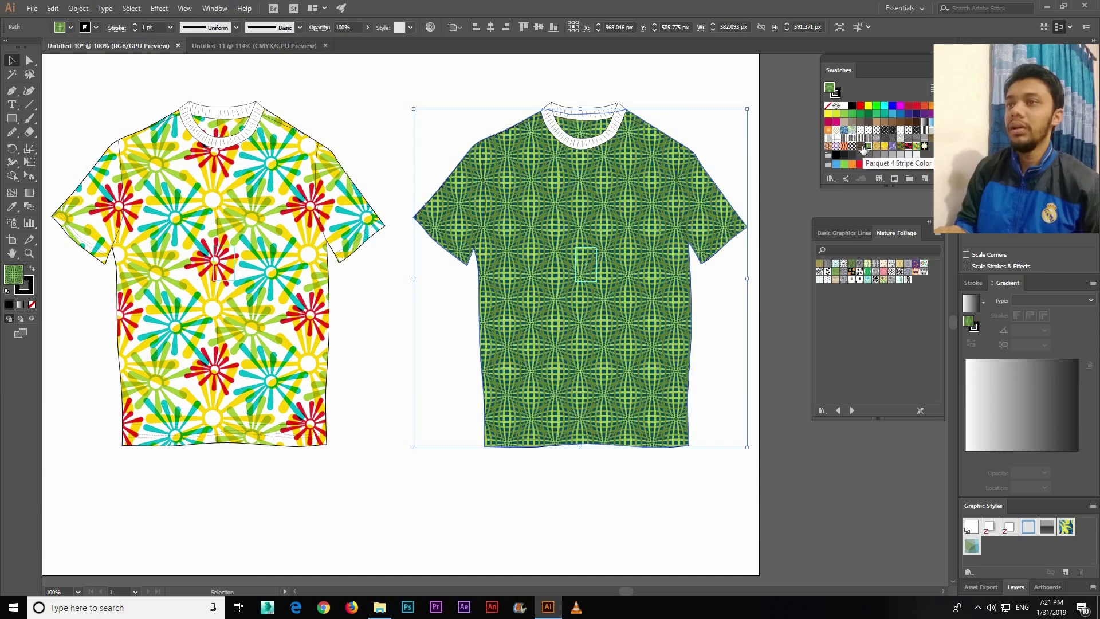
pyautogui.click(859, 147)
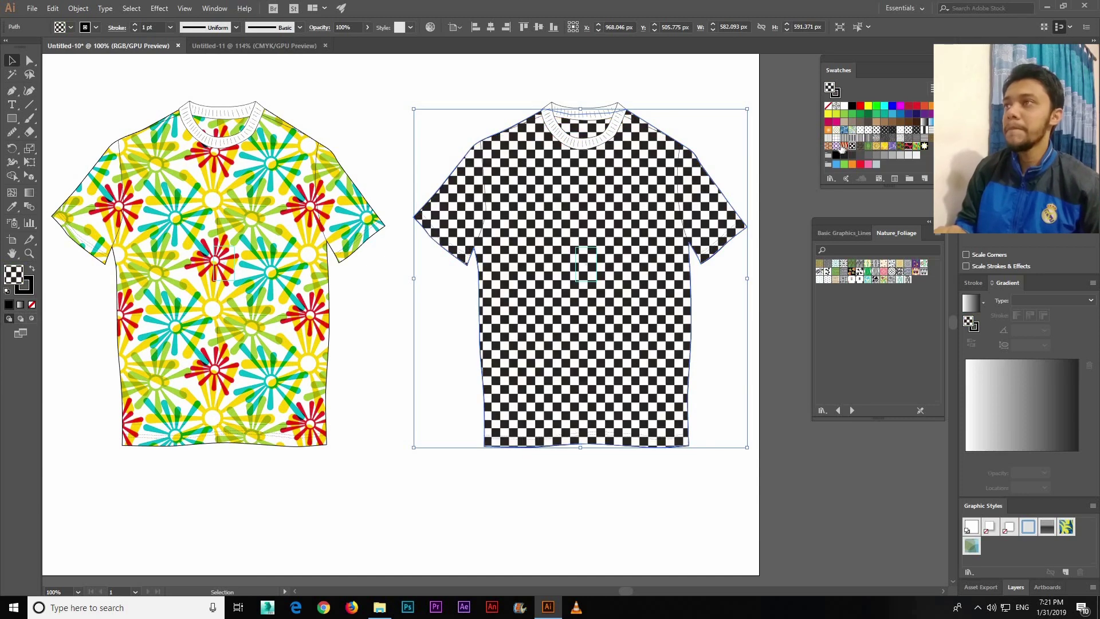
pyautogui.click(843, 146)
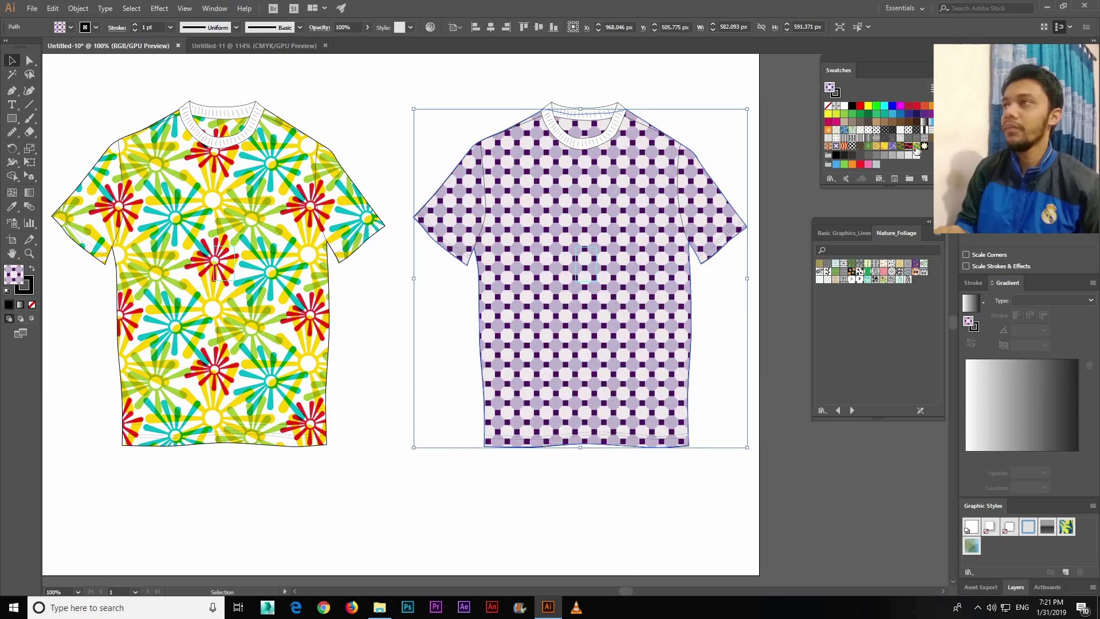
# Try grid, floral and triangle patterns, then settle on the paint-splatter fill
pyautogui.click(924, 146)
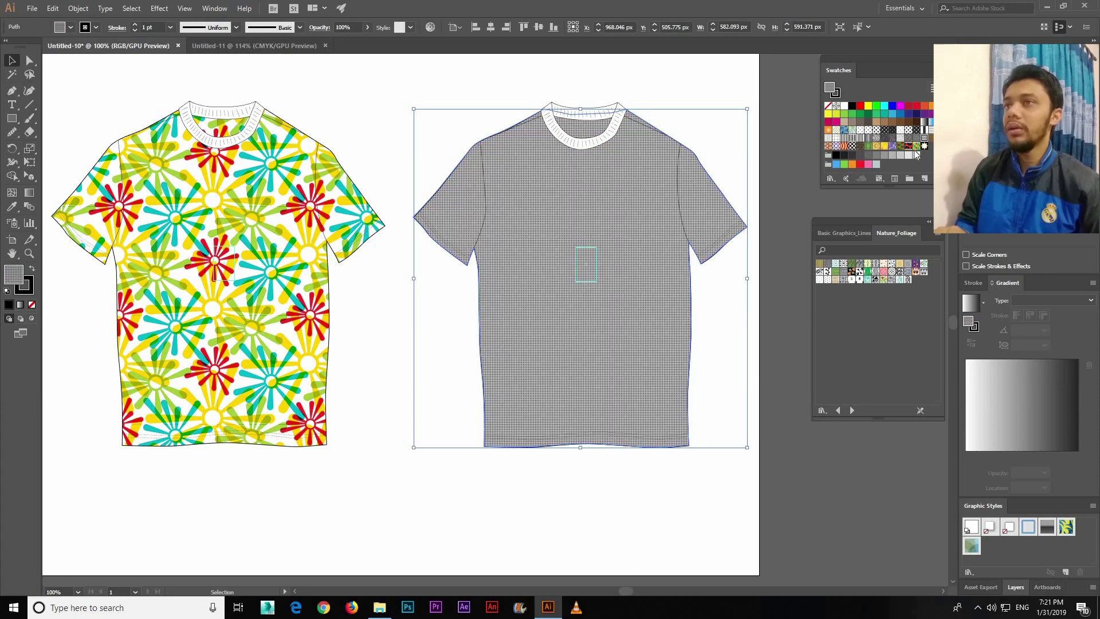
pyautogui.click(910, 148)
pyautogui.click(908, 147)
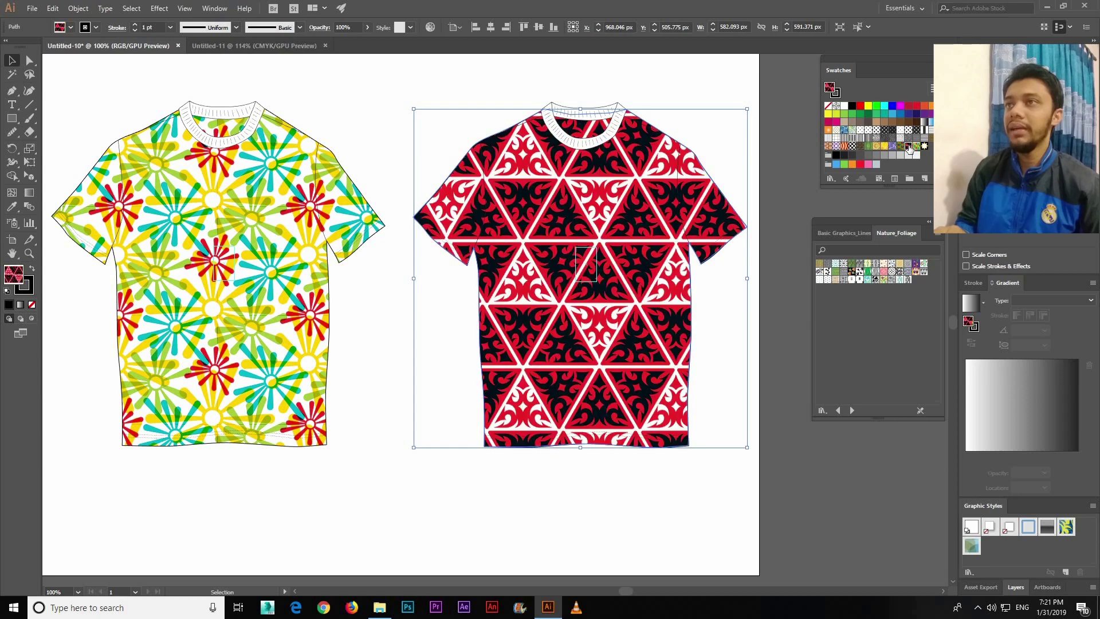
pyautogui.click(902, 147)
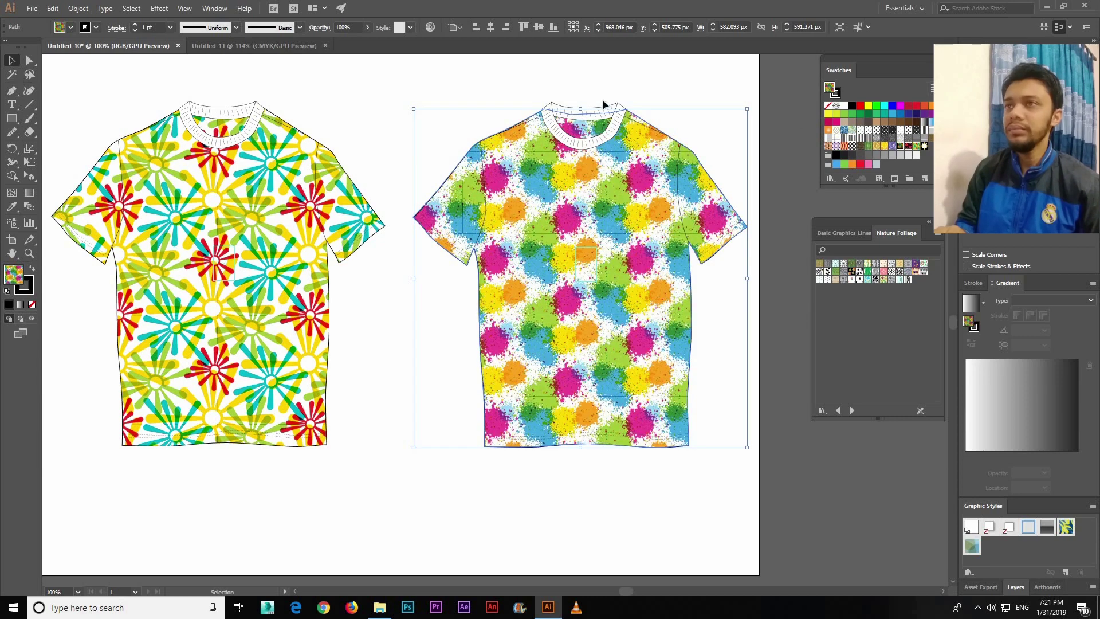
pyautogui.click(494, 85)
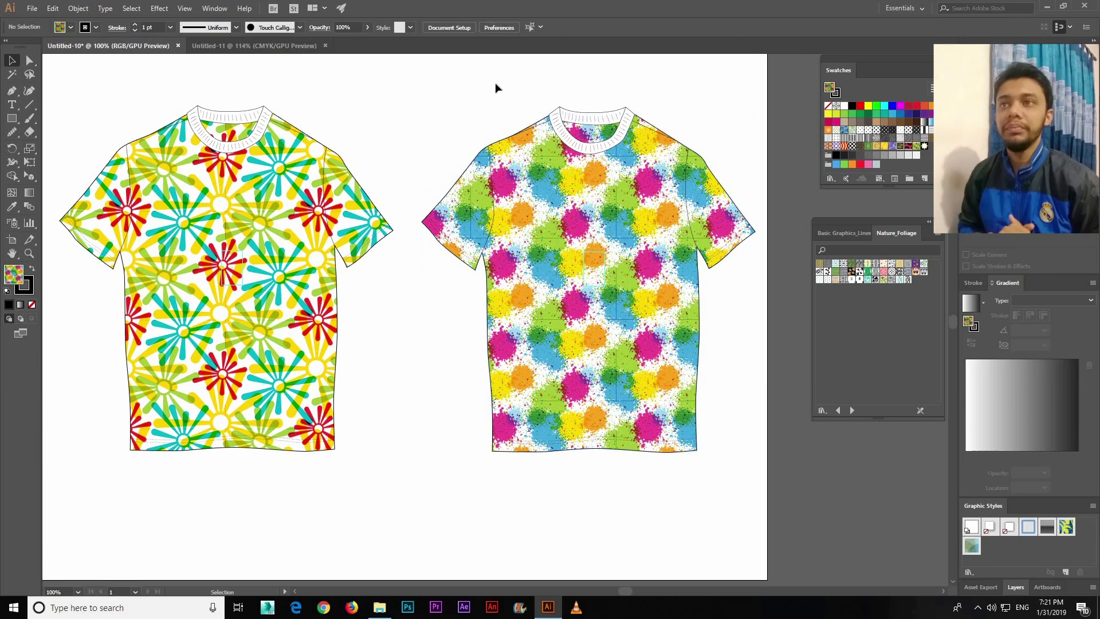